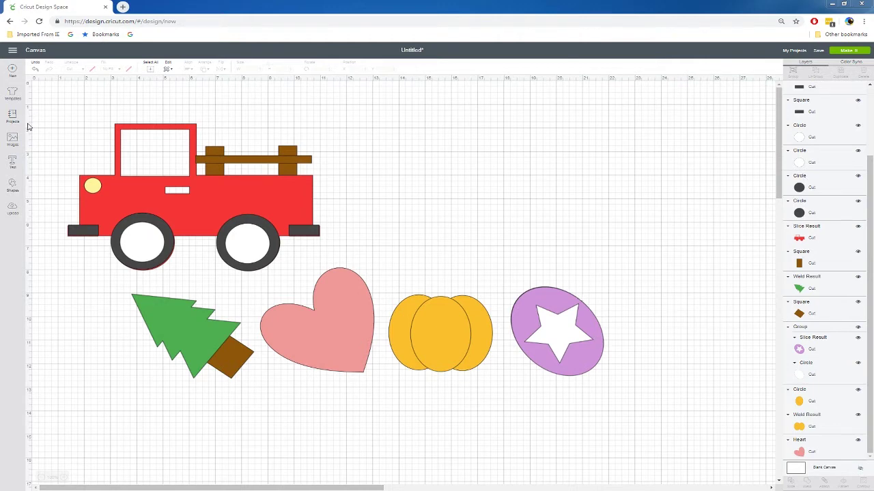
# - Delete all the artwork on the canvas
pyautogui.moveTo(42, 93); pyautogui.dragTo(607, 443)
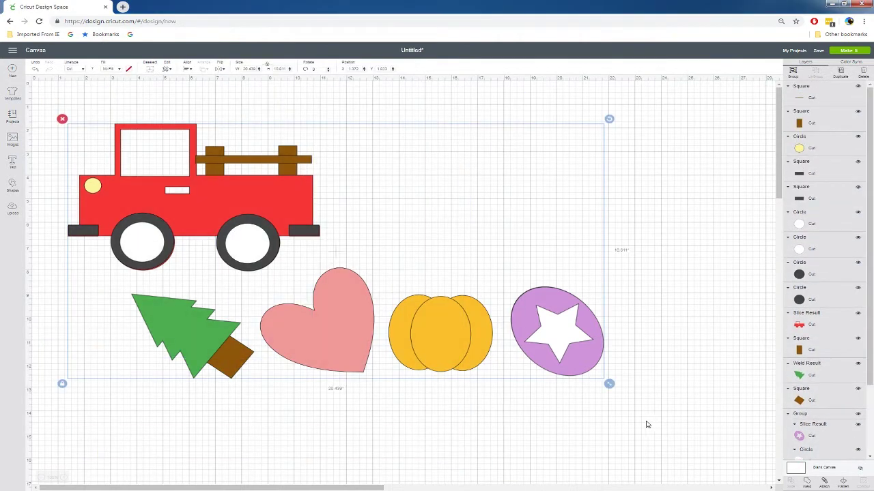
pyautogui.press('Delete')
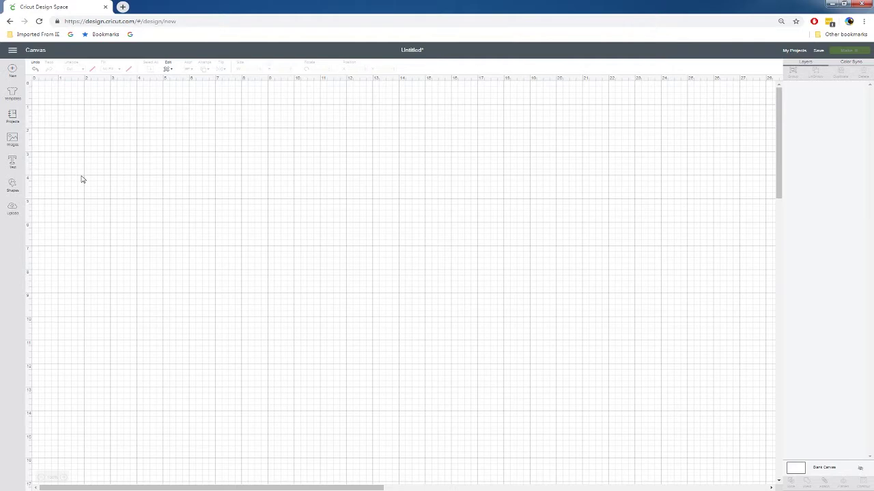
pyautogui.click(12, 190)
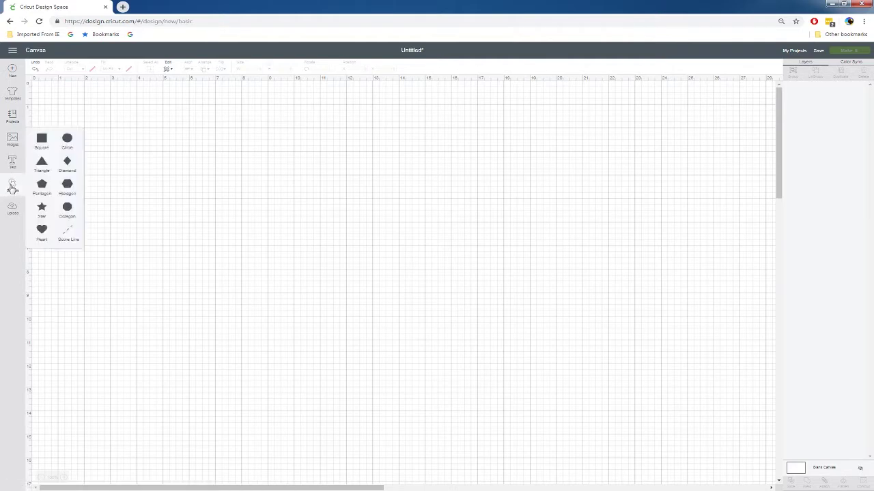
pyautogui.click(67, 140)
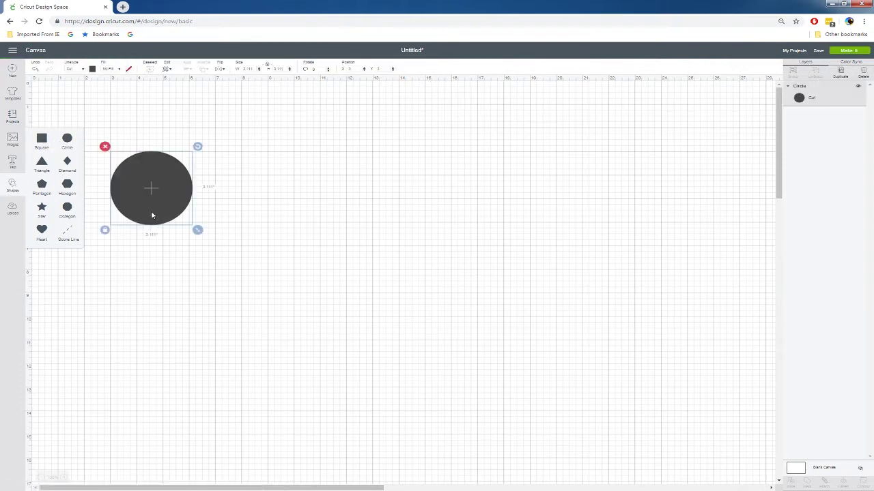
pyautogui.moveTo(164, 190); pyautogui.dragTo(182, 194)
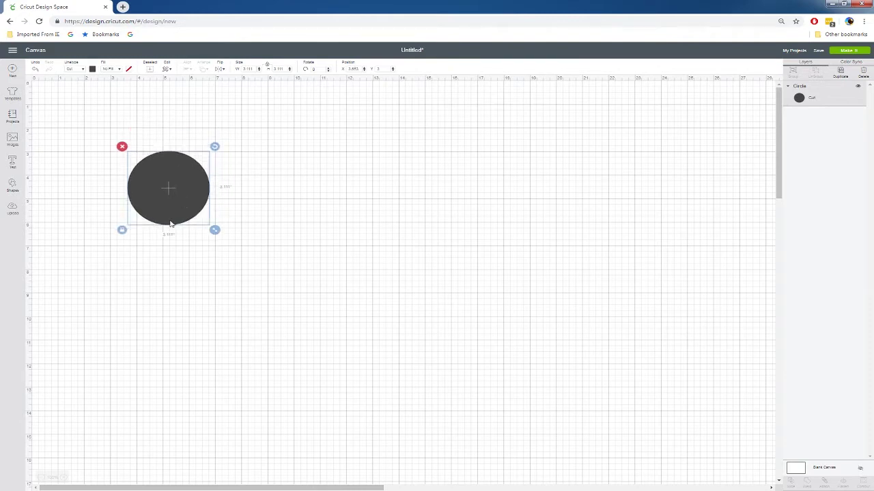
pyautogui.moveTo(215, 232); pyautogui.dragTo(249, 224)
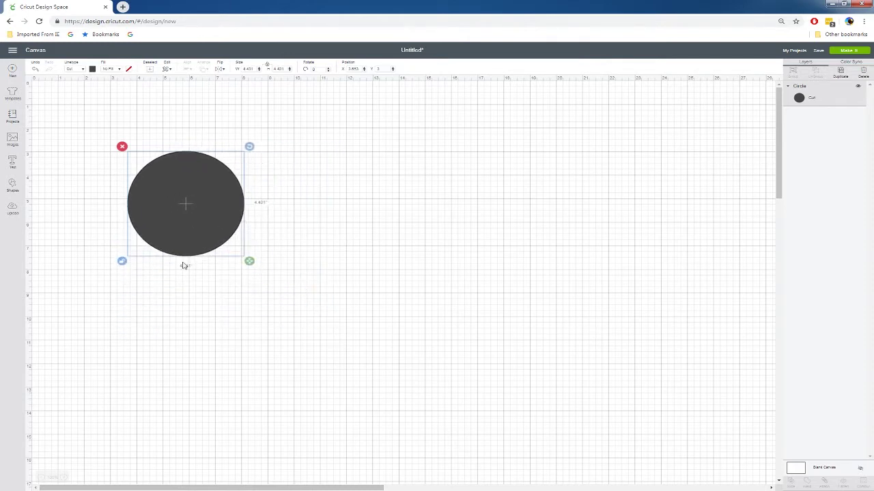
pyautogui.moveTo(249, 264)
pyautogui.mouseDown()
pyautogui.moveTo(225, 371)
pyautogui.moveTo(222, 229)
pyautogui.moveTo(241, 218)
pyautogui.moveTo(359, 223)
pyautogui.moveTo(197, 224)
pyautogui.moveTo(185, 293)
pyautogui.moveTo(239, 226)
pyautogui.moveTo(242, 263)
pyautogui.mouseUp()
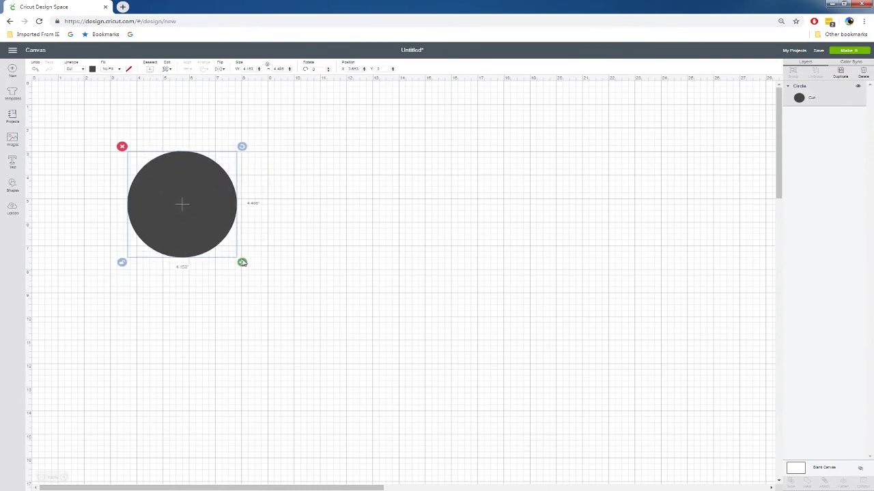
pyautogui.press('Delete')
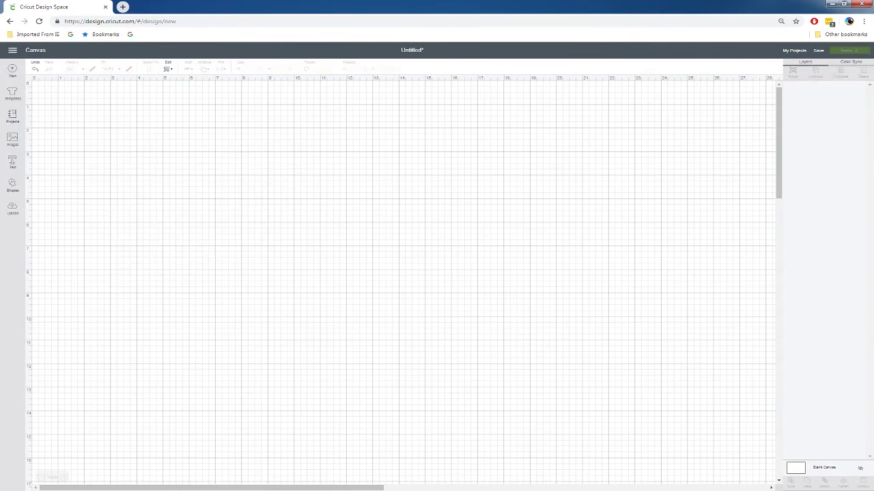
# - Insert a square and a circle, and place the circle below the square
pyautogui.click(12, 185)
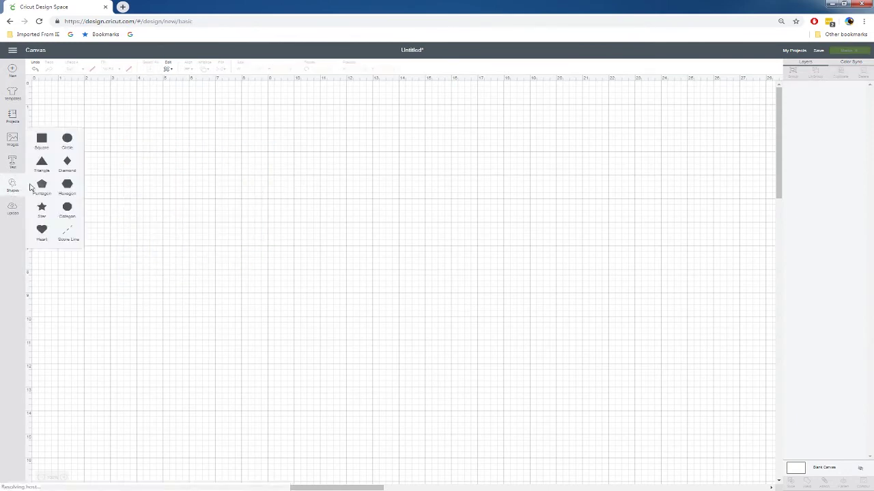
pyautogui.click(42, 141)
pyautogui.click(66, 140)
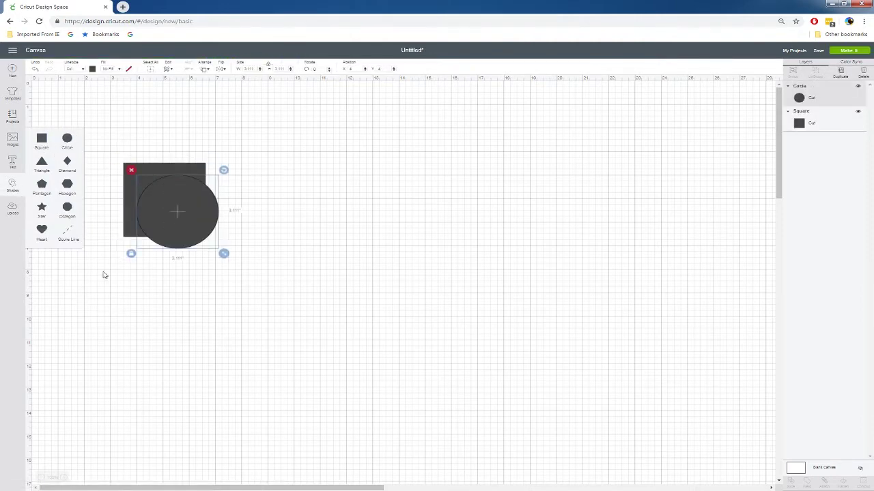
pyautogui.moveTo(189, 218); pyautogui.dragTo(156, 289)
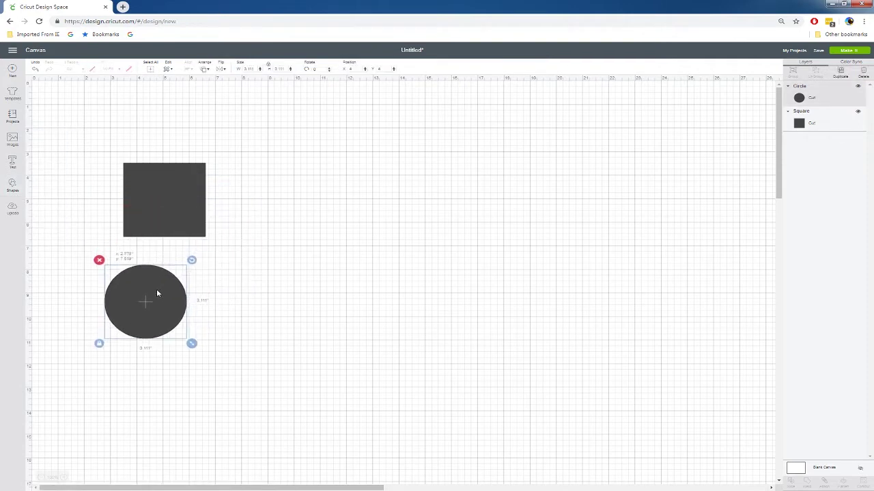
# - Duplicate the square and place the copy above the original
pyautogui.click(175, 191)
pyautogui.rightClick(174, 193)
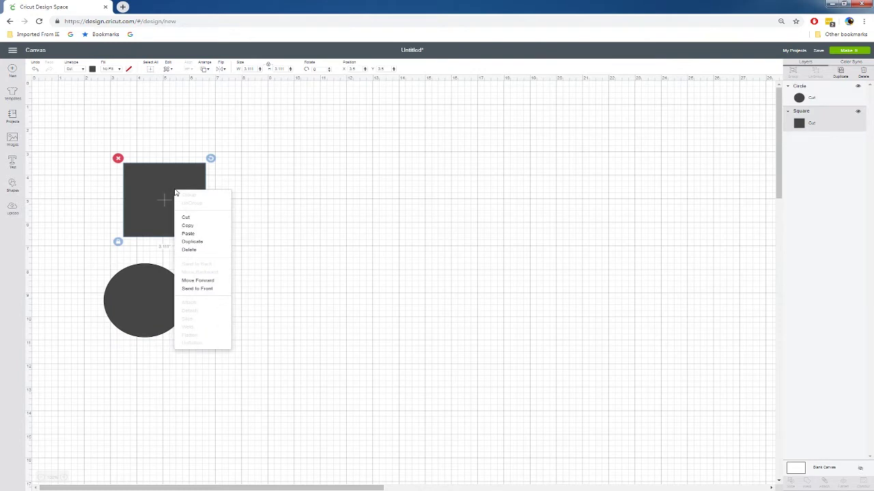
pyautogui.click(120, 243)
pyautogui.click(168, 190)
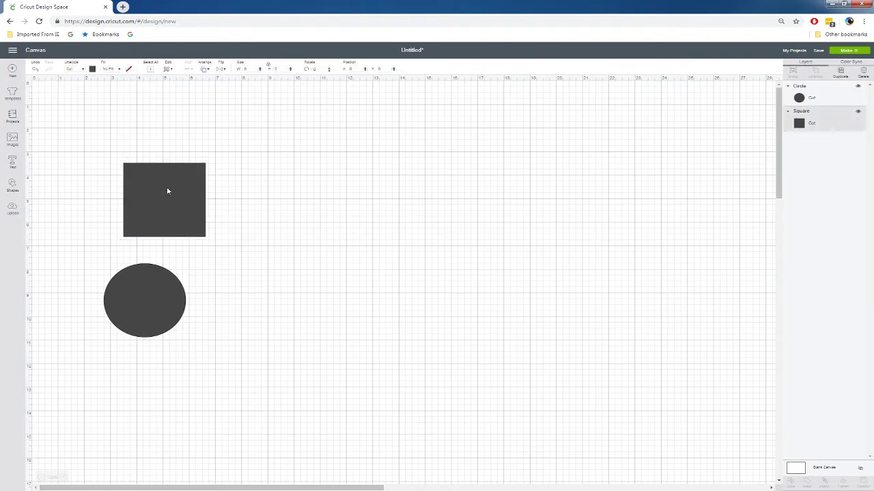
pyautogui.rightClick(187, 225)
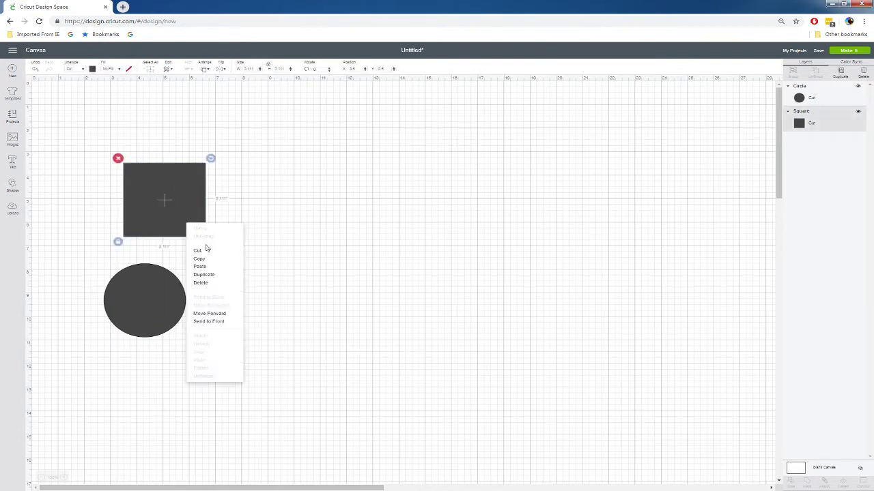
pyautogui.click(205, 275)
pyautogui.moveTo(183, 220); pyautogui.dragTo(186, 126)
# - Stretch the lower square into a flat rectangle about 8.1 in wide and set the other square on its upper edge as the truck's cab
pyautogui.click(159, 206)
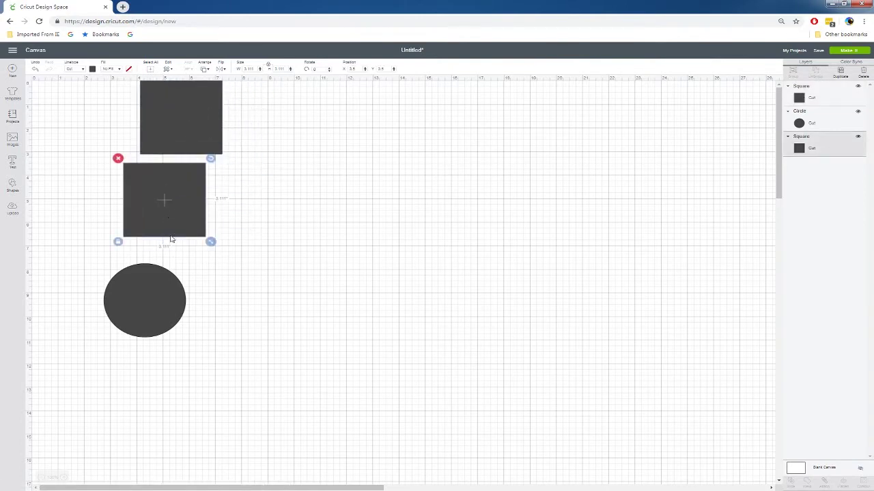
pyautogui.moveTo(176, 225); pyautogui.dragTo(162, 232)
pyautogui.moveTo(202, 252); pyautogui.dragTo(268, 247)
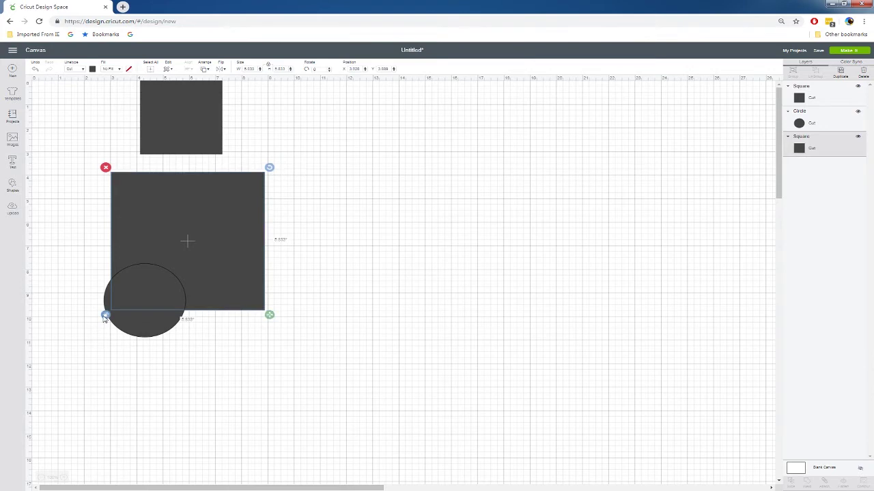
pyautogui.moveTo(270, 316); pyautogui.dragTo(330, 252)
pyautogui.moveTo(189, 116); pyautogui.dragTo(172, 142)
pyautogui.click(293, 302)
# - Duplicate the circle to form a side-by-side pair, then duplicate the pair and place it below as a second row
pyautogui.click(148, 316)
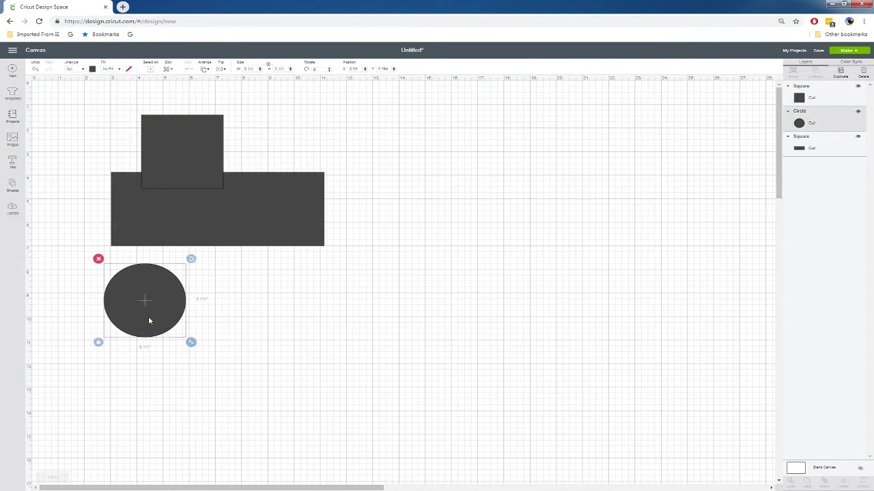
pyautogui.hotkey('ctrl', 'd')
pyautogui.moveTo(148, 316); pyautogui.dragTo(279, 318)
pyautogui.moveTo(80, 286); pyautogui.dragTo(333, 362)
pyautogui.hotkey('ctrl', 'd')
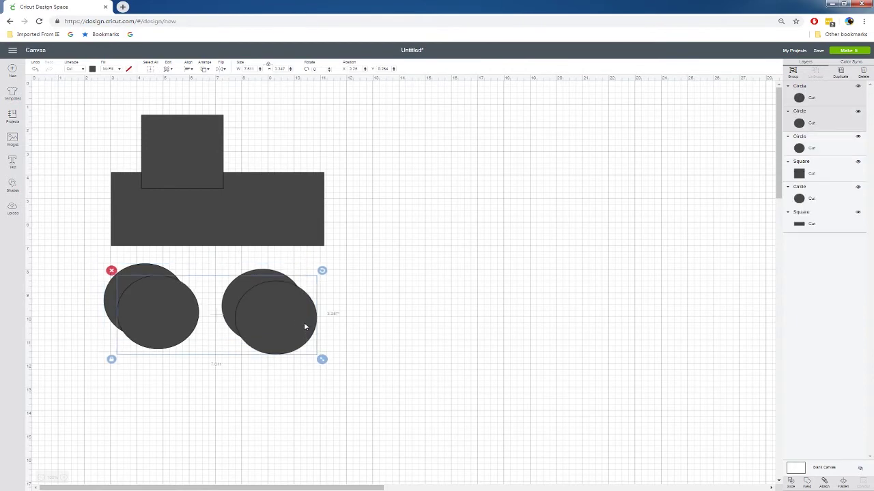
pyautogui.moveTo(303, 322); pyautogui.dragTo(281, 392)
pyautogui.click(360, 303)
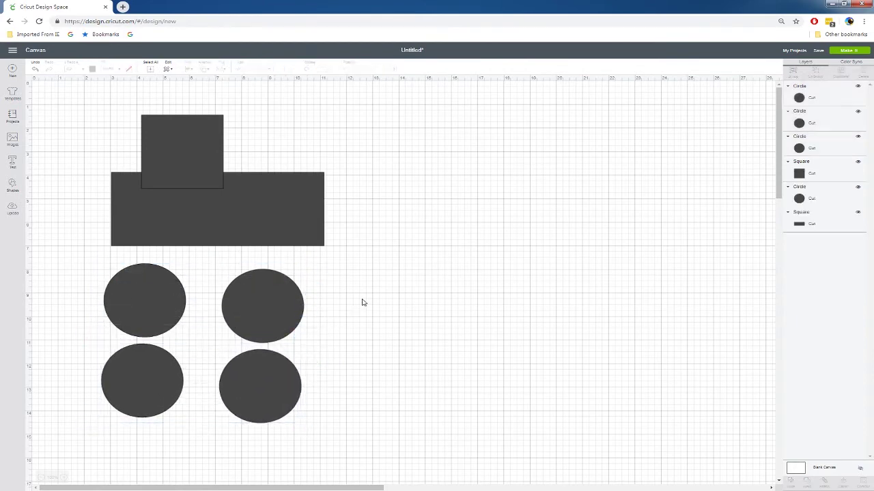
# - Place the two upper circles as wheels overlapping the lower edge of the truck body
pyautogui.moveTo(146, 283); pyautogui.dragTo(160, 251)
pyautogui.moveTo(257, 290); pyautogui.dragTo(277, 249)
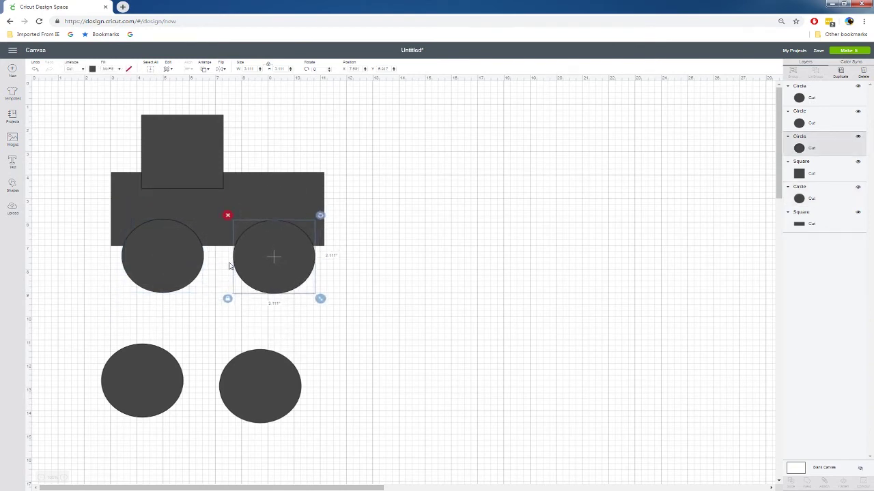
pyautogui.moveTo(278, 269); pyautogui.dragTo(271, 268)
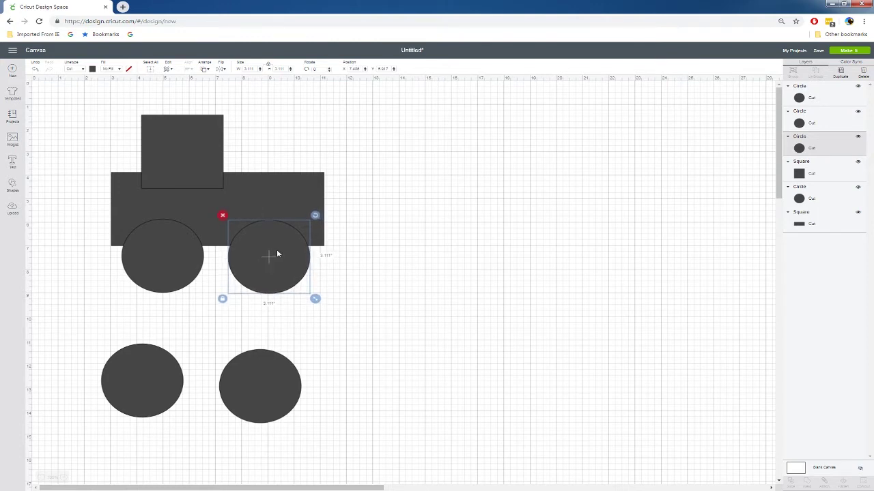
pyautogui.click(178, 257)
pyautogui.moveTo(180, 262); pyautogui.dragTo(182, 262)
# - Weld the cab, body rectangle and two overlapping wheel circles into one truck shape
pyautogui.moveTo(47, 90); pyautogui.dragTo(375, 305)
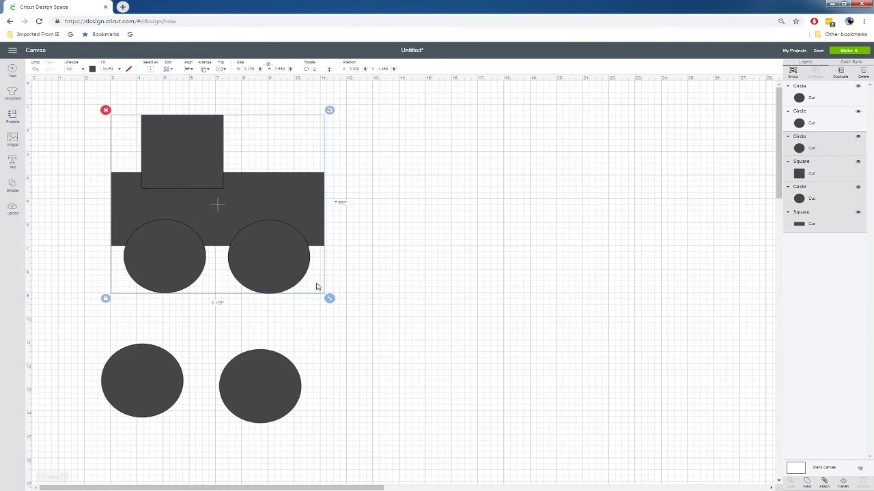
pyautogui.rightClick(249, 207)
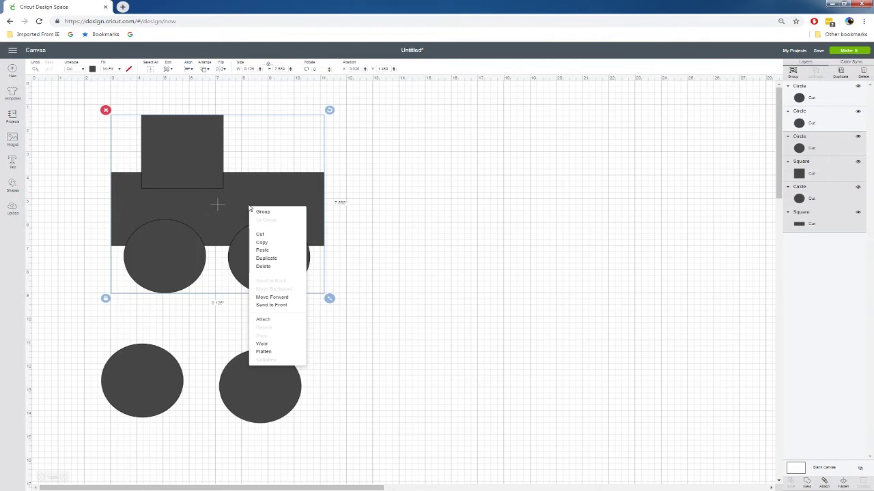
pyautogui.click(273, 344)
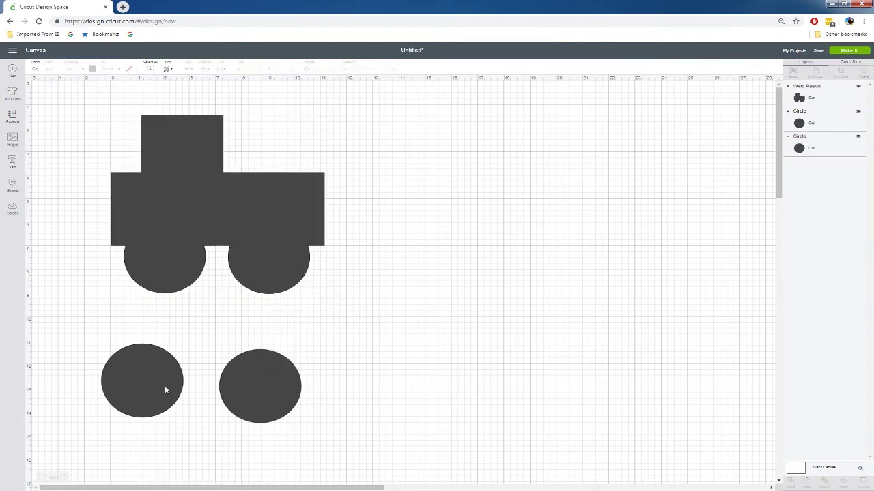
# - Duplicate the two loose circles and place the copies in line to their right
pyautogui.moveTo(50, 322); pyautogui.dragTo(362, 440)
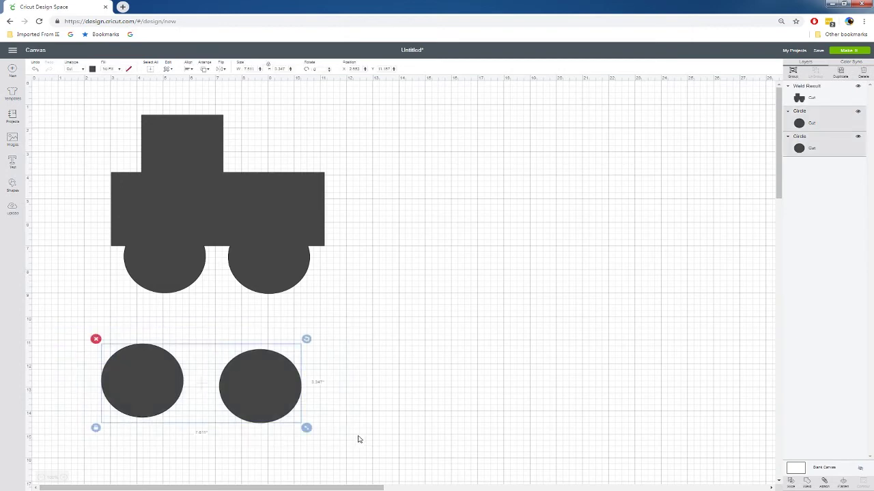
pyautogui.moveTo(288, 397); pyautogui.dragTo(530, 404)
# - Change the welded truck's material colour to red
pyautogui.click(226, 177)
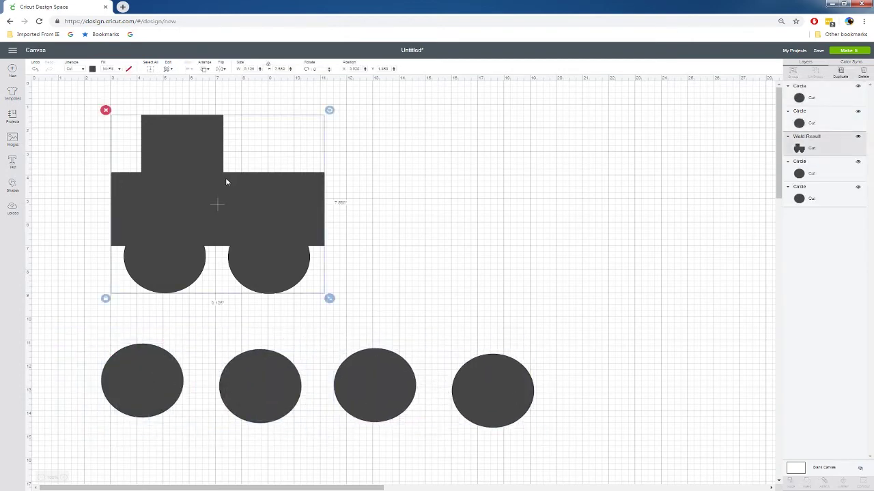
pyautogui.click(92, 69)
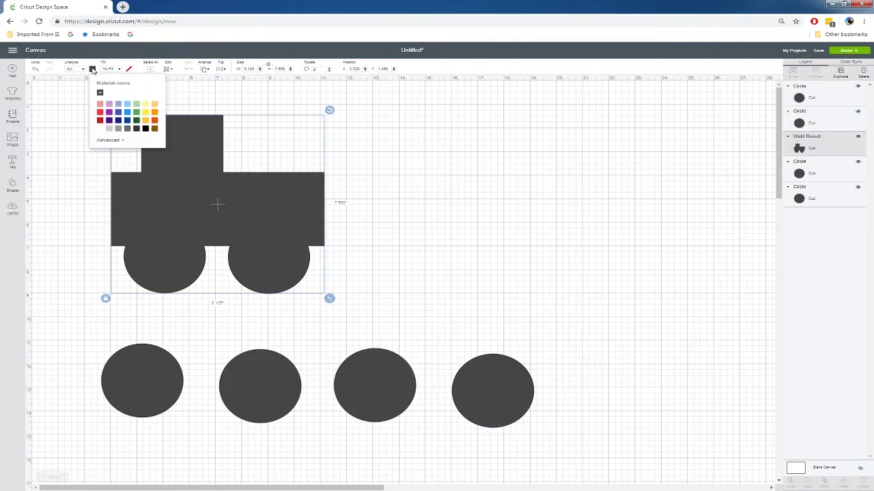
pyautogui.click(100, 112)
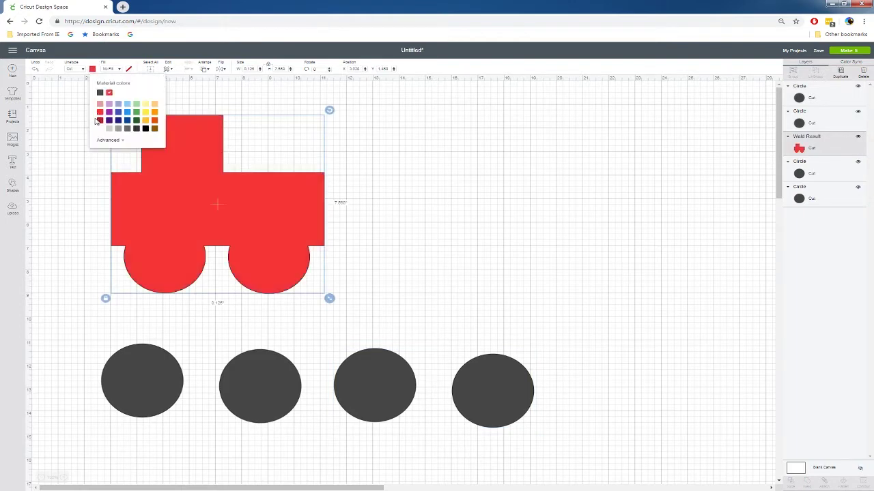
pyautogui.click(107, 274)
# - Send the red truck to the back and place two dark circles over its wheels as tyres
pyautogui.moveTo(118, 373); pyautogui.dragTo(134, 275)
pyautogui.rightClick(164, 184)
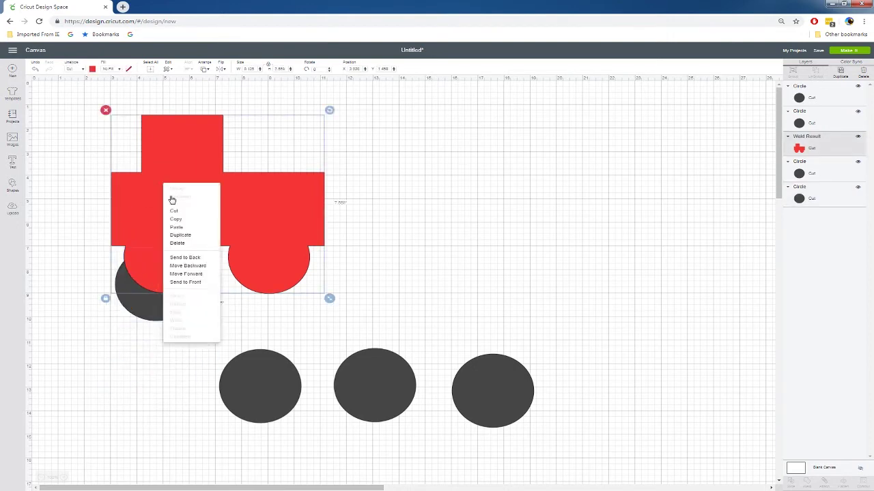
pyautogui.click(195, 258)
pyautogui.moveTo(164, 287); pyautogui.dragTo(172, 258)
pyautogui.moveTo(257, 394); pyautogui.dragTo(266, 264)
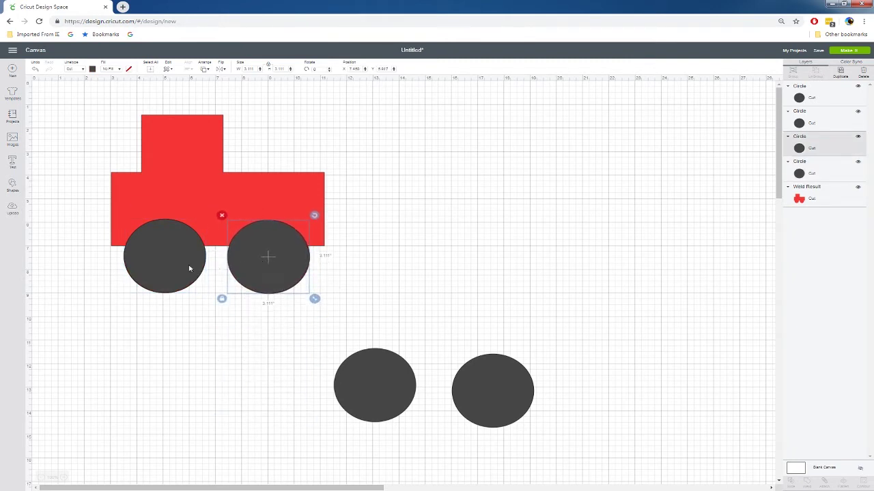
pyautogui.click(172, 270)
# - Change the material colour of the two remaining loose circles to white
pyautogui.moveTo(310, 328); pyautogui.dragTo(600, 469)
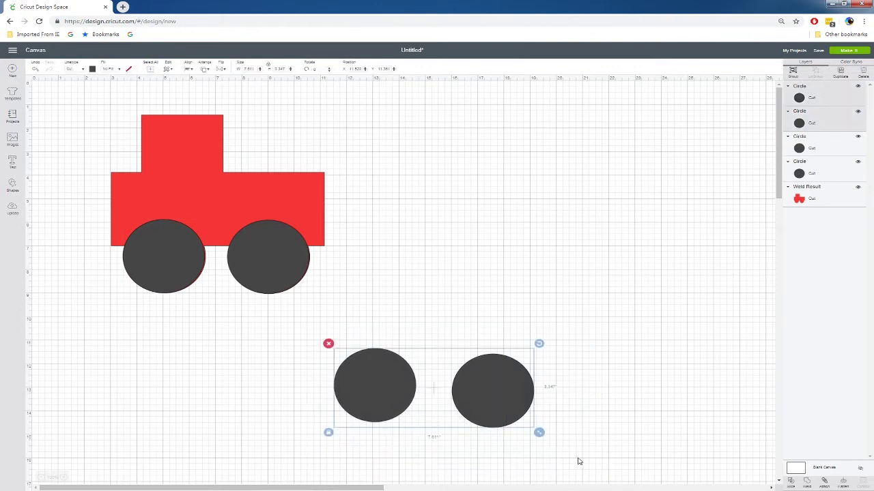
pyautogui.click(92, 71)
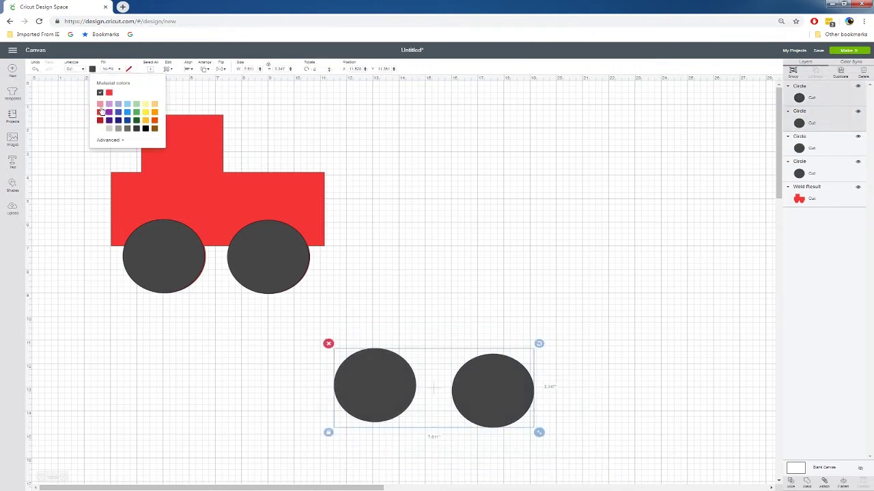
pyautogui.click(100, 129)
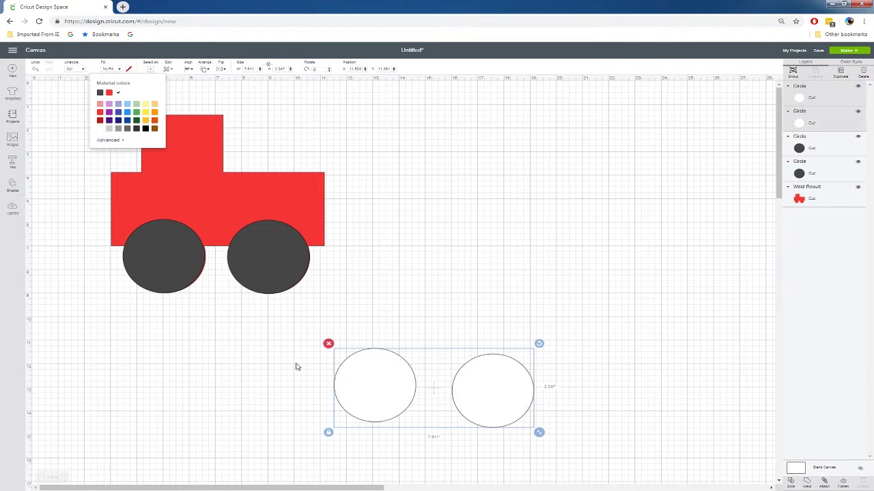
# - Shrink the white circle pair to about 4 in overall width and centre one circle on each tyre as a hubcap
pyautogui.moveTo(540, 432); pyautogui.dragTo(444, 389)
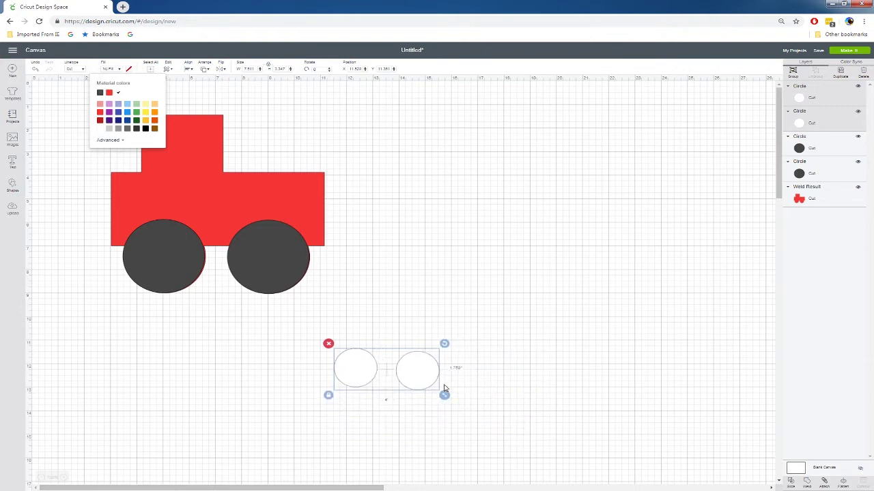
pyautogui.click(433, 405)
pyautogui.moveTo(361, 375); pyautogui.dragTo(163, 265)
pyautogui.moveTo(414, 371); pyautogui.dragTo(267, 259)
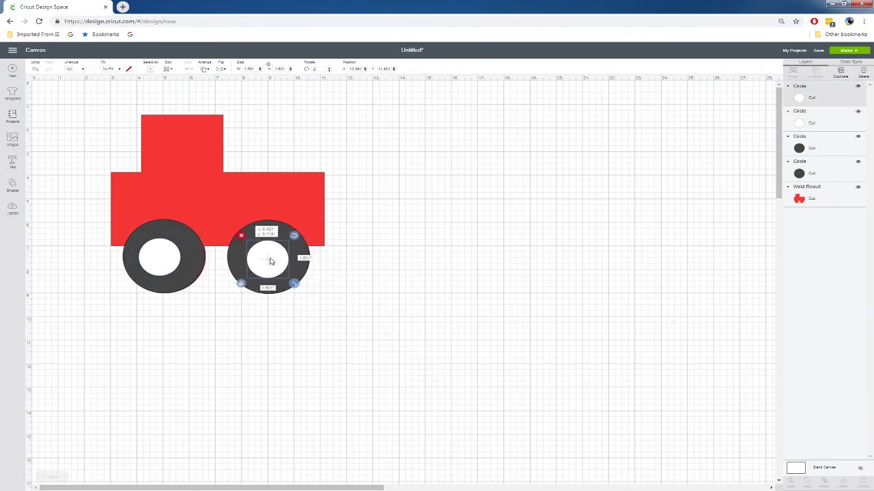
# - Centre the front wheel's white hubcap horizontally on its dark tyre
pyautogui.click(158, 238)
pyautogui.click(172, 233)
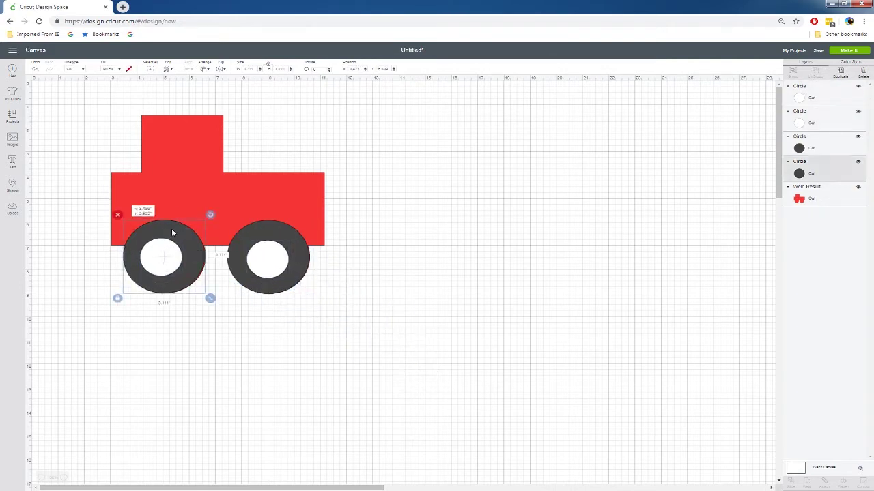
pyautogui.click(179, 250)
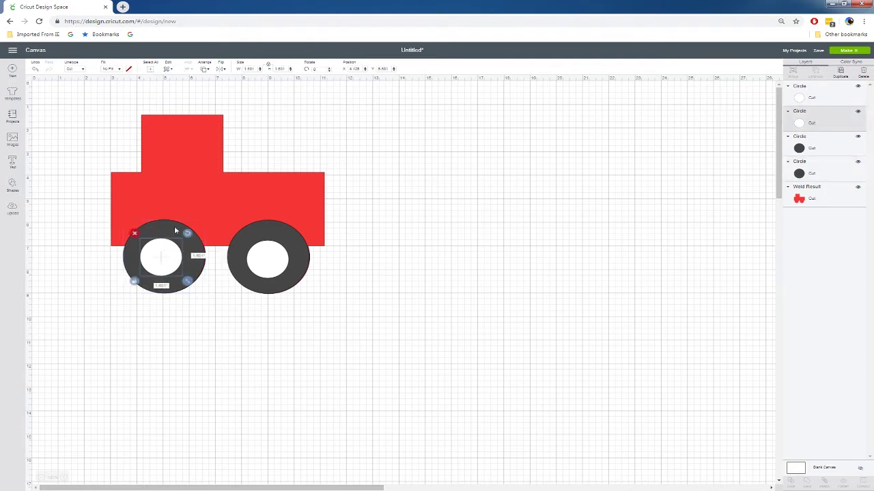
pyautogui.keyDown('shift'); pyautogui.click(175, 230); pyautogui.keyUp('shift')
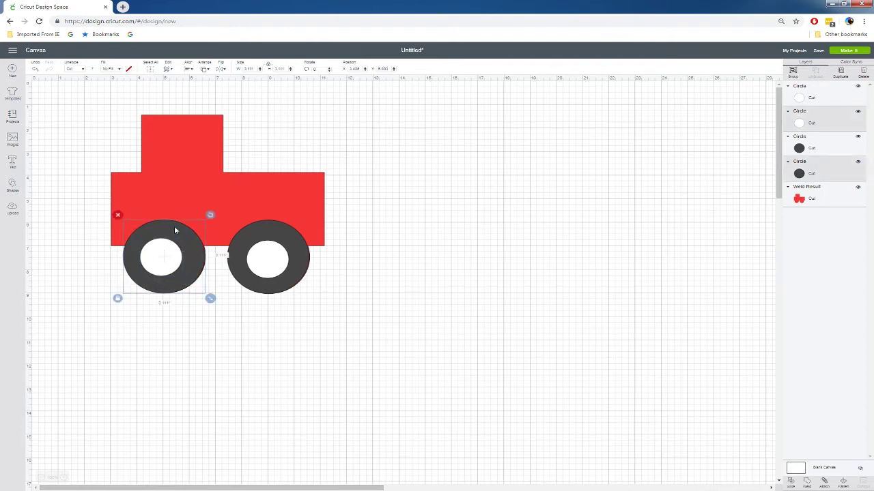
pyautogui.click(189, 68)
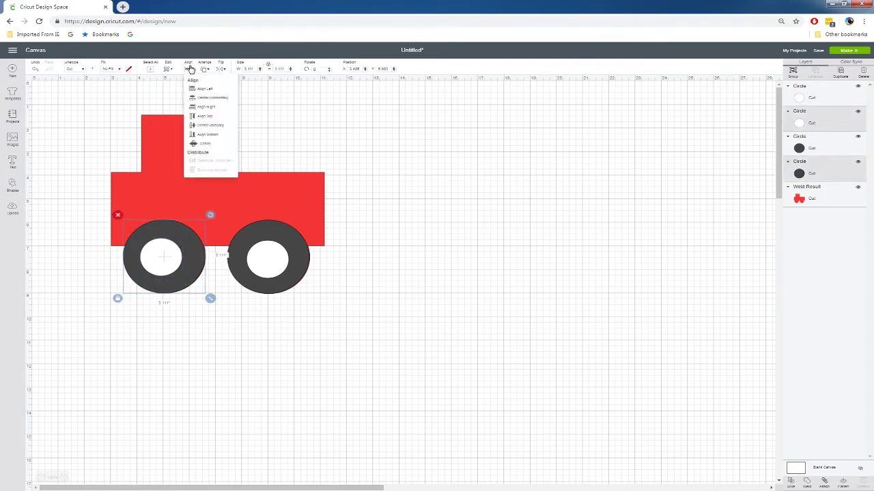
pyautogui.click(203, 100)
# - Centre the rear wheel's white hubcap horizontally on its dark tyre
pyautogui.click(275, 260)
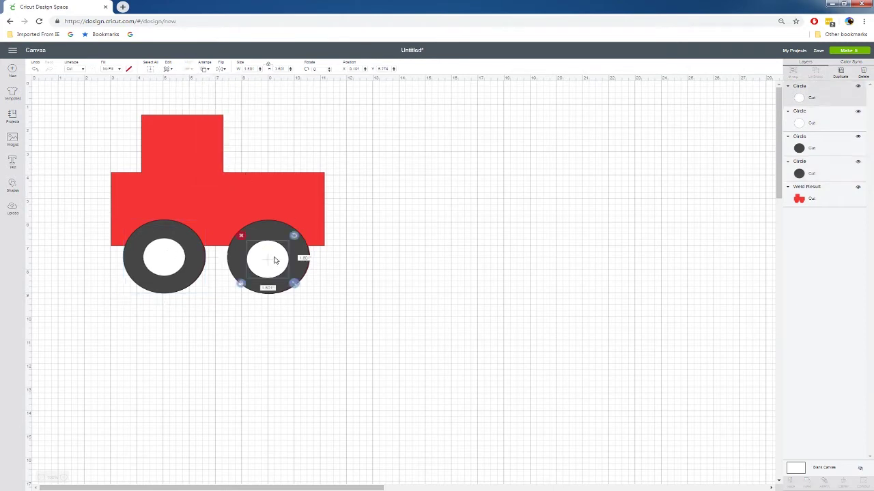
pyautogui.keyDown('shift'); pyautogui.click(283, 230); pyautogui.keyUp('shift')
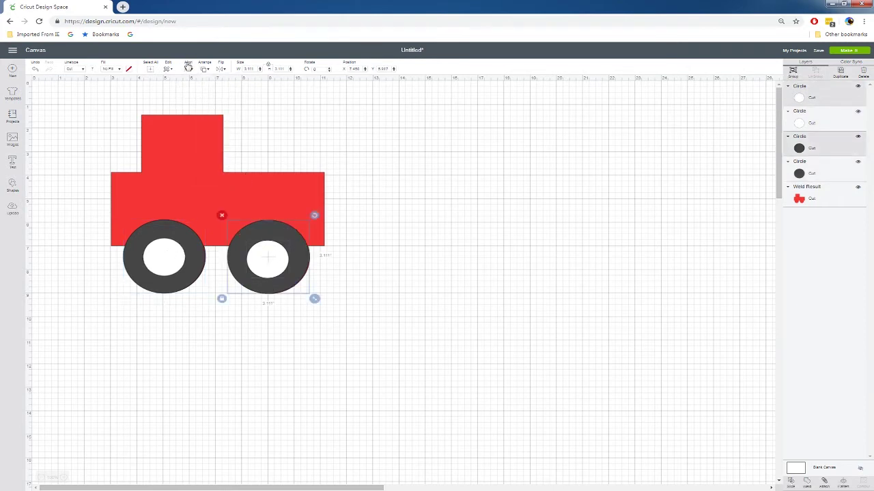
pyautogui.click(189, 68)
pyautogui.click(202, 101)
pyautogui.click(366, 278)
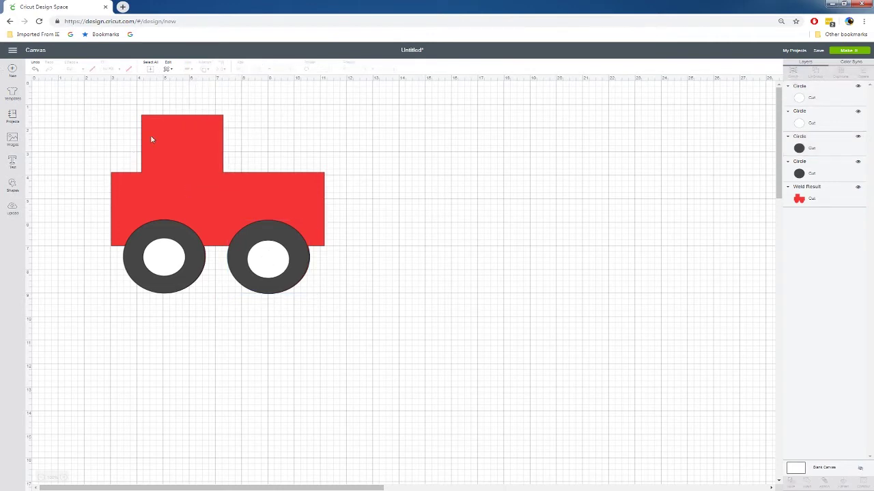
# - Add a square over the truck's cab and reshape it into a window about 2.6 by 2.3 in, leaving a thin red frame
pyautogui.click(14, 166)
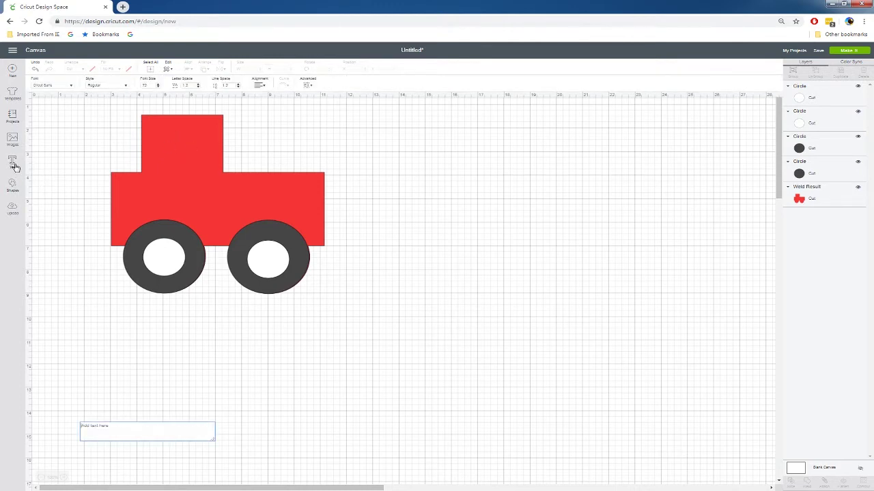
pyautogui.click(129, 410)
pyautogui.click(12, 185)
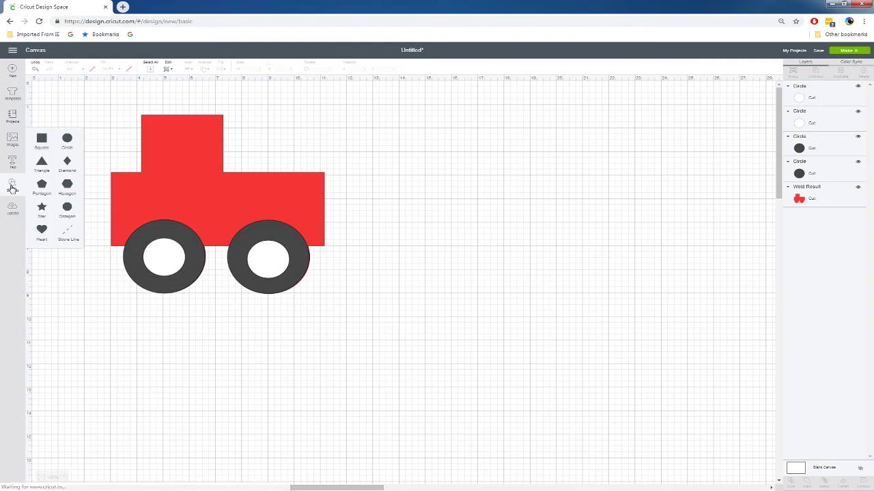
pyautogui.click(42, 139)
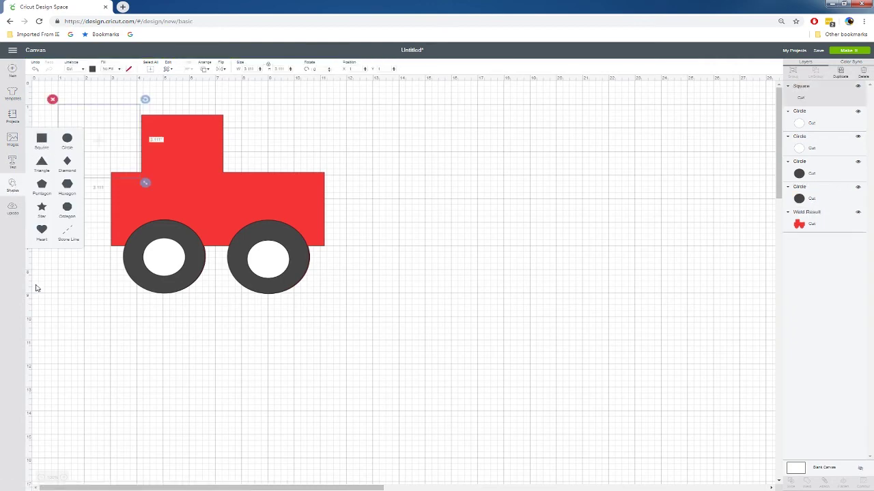
pyautogui.moveTo(110, 137); pyautogui.dragTo(178, 153)
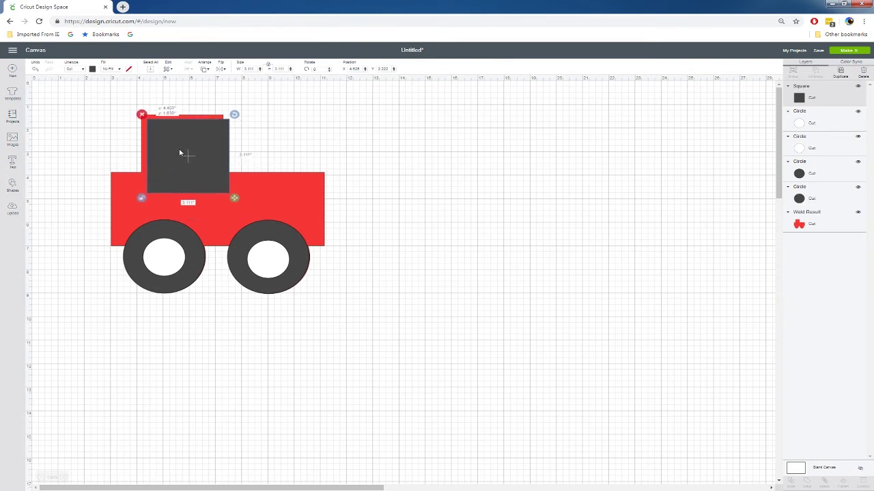
pyautogui.moveTo(234, 199); pyautogui.dragTo(223, 180)
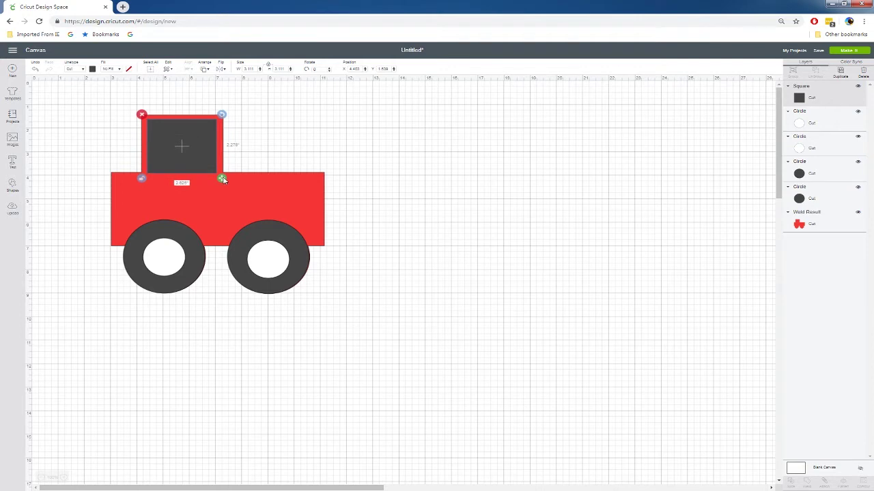
pyautogui.click(306, 137)
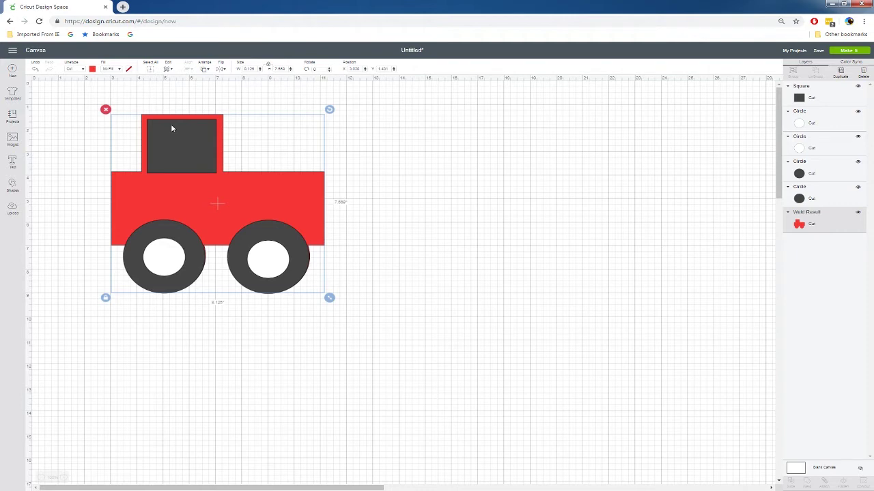
# - Slice the dark window square out of the red truck body
pyautogui.click(174, 149)
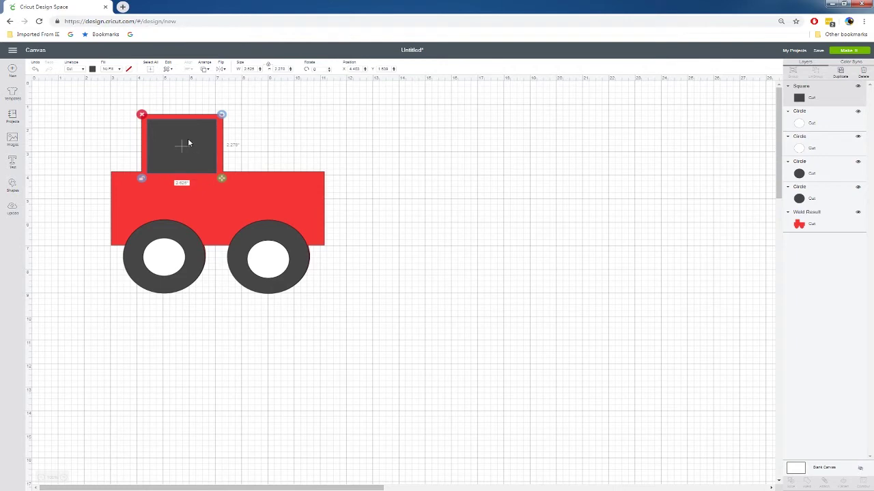
pyautogui.keyDown('shift'); pyautogui.click(215, 204); pyautogui.keyUp('shift')
pyautogui.rightClick(200, 185)
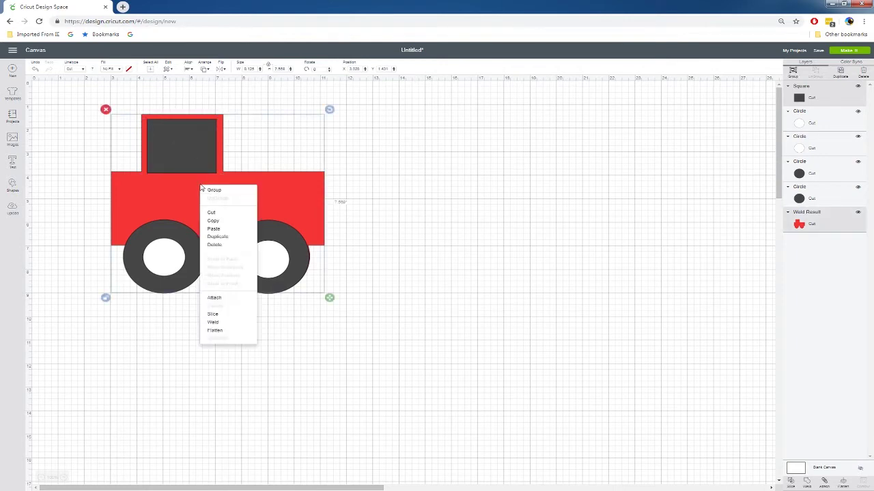
pyautogui.click(217, 317)
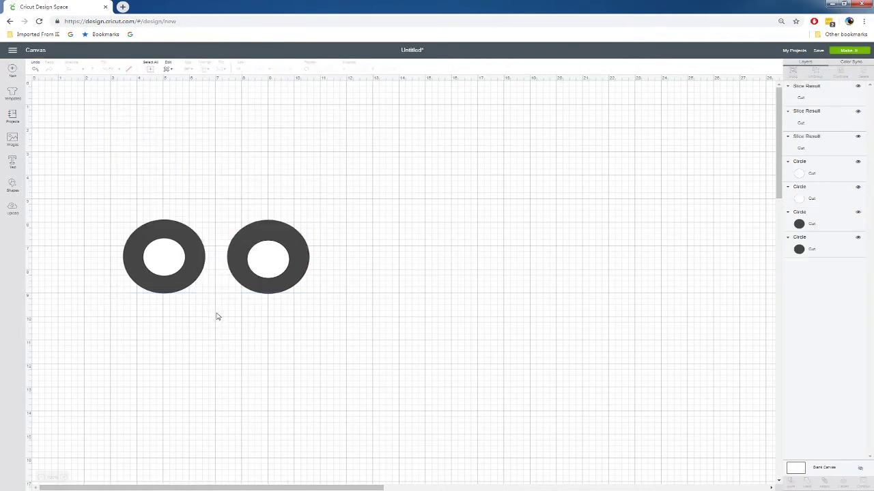
# - Delete the dark square and the red cut-out piece from the cab window
pyautogui.click(317, 143)
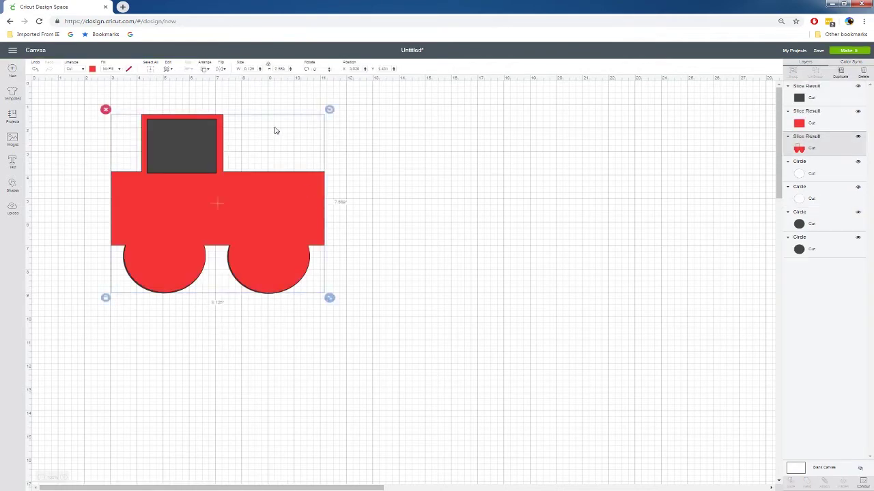
pyautogui.click(191, 153)
pyautogui.press('Delete')
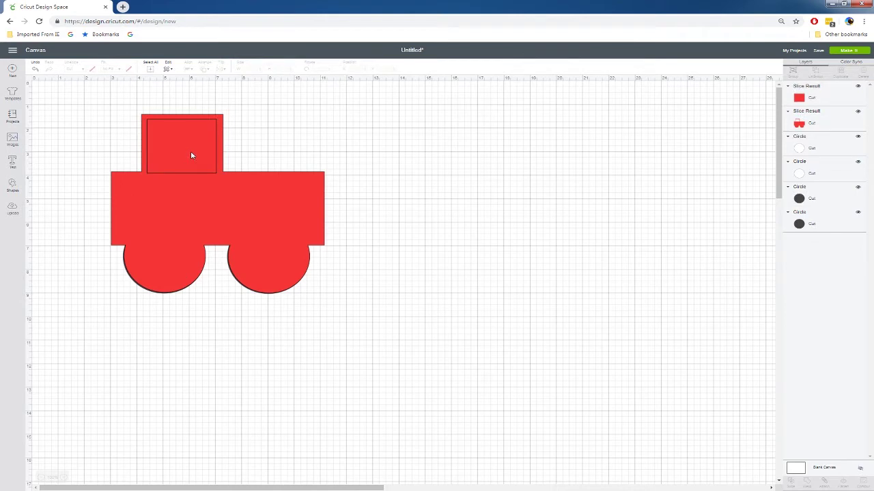
pyautogui.click(192, 155)
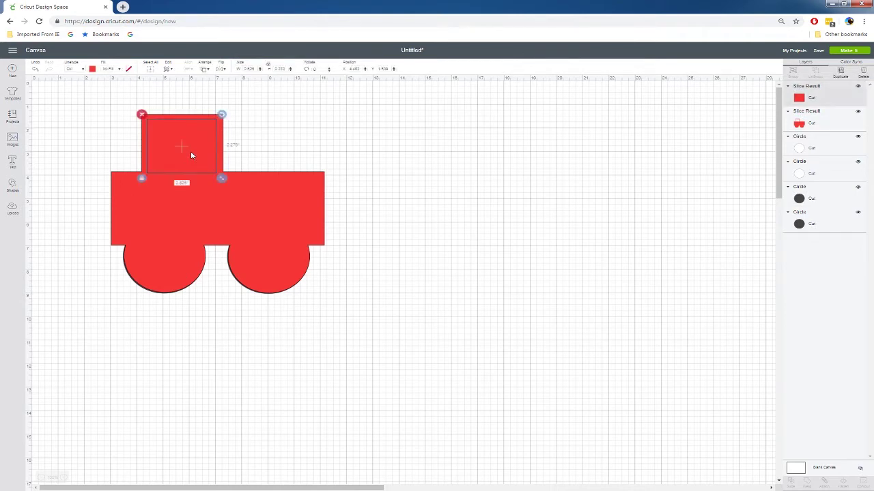
pyautogui.press('Delete')
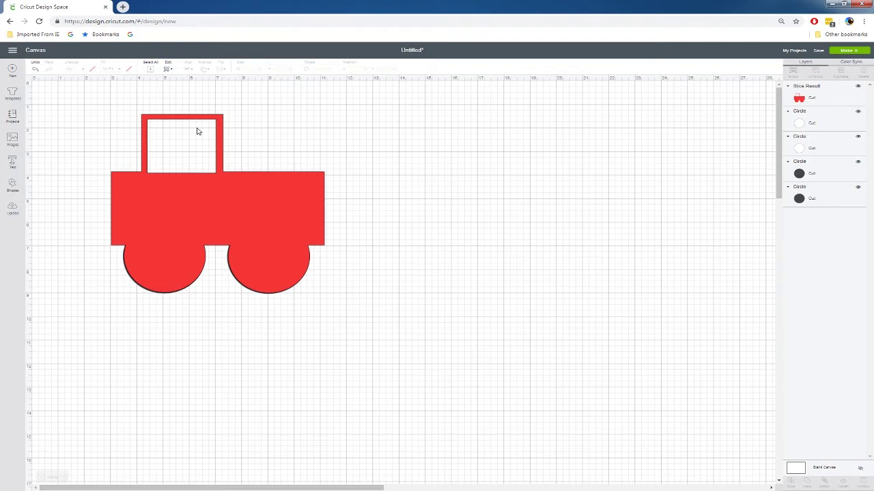
# - Send the sliced red truck body to the back, behind the wheels
pyautogui.rightClick(197, 192)
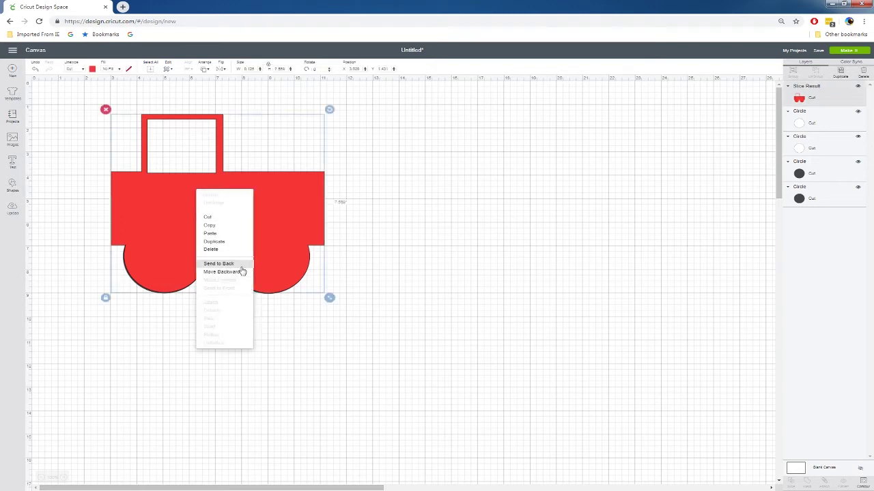
pyautogui.click(236, 265)
pyautogui.click(418, 172)
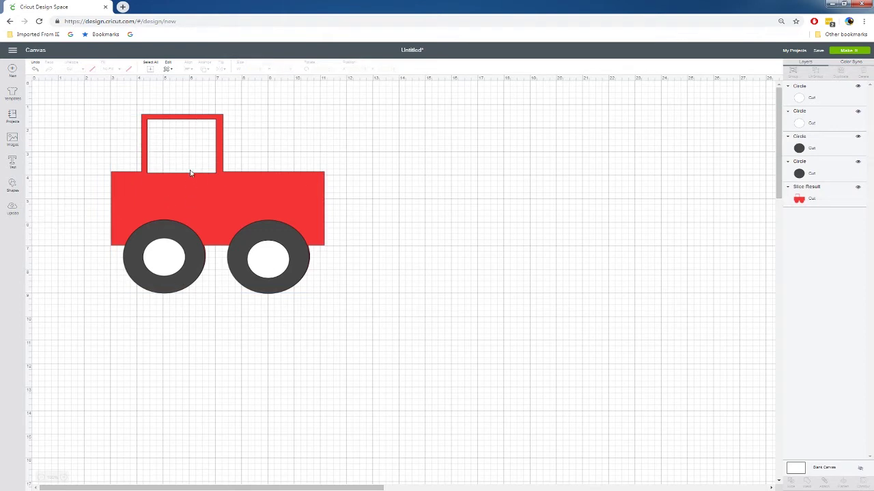
# - Add a circle and shrink it to about 0.7 in across for a headlight
pyautogui.click(14, 186)
pyautogui.click(67, 140)
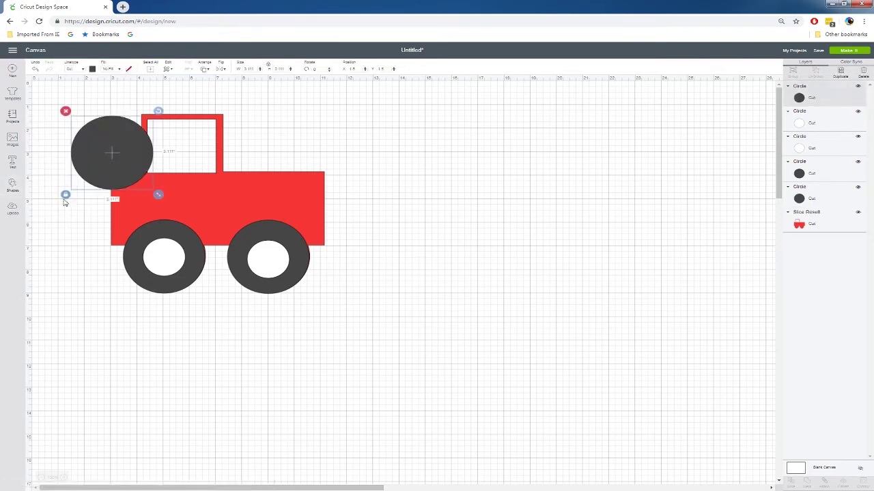
pyautogui.moveTo(158, 196); pyautogui.dragTo(95, 140)
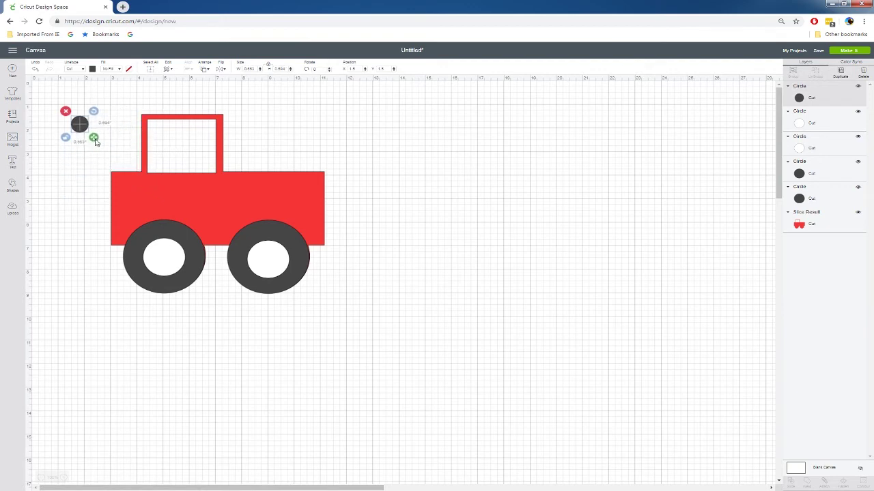
# - Change the small circle's material colour to light yellow and place it at the upper front of the truck body as a headlight
pyautogui.click(94, 70)
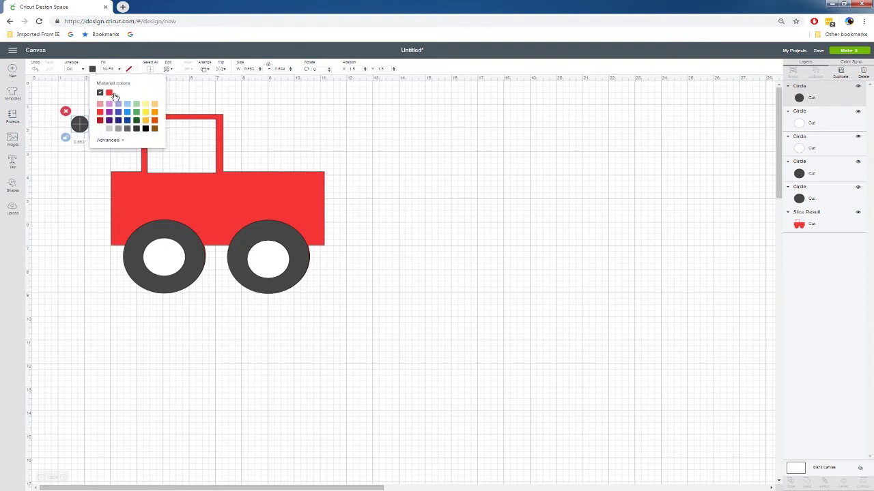
pyautogui.click(147, 105)
pyautogui.click(86, 156)
pyautogui.moveTo(78, 129); pyautogui.dragTo(125, 194)
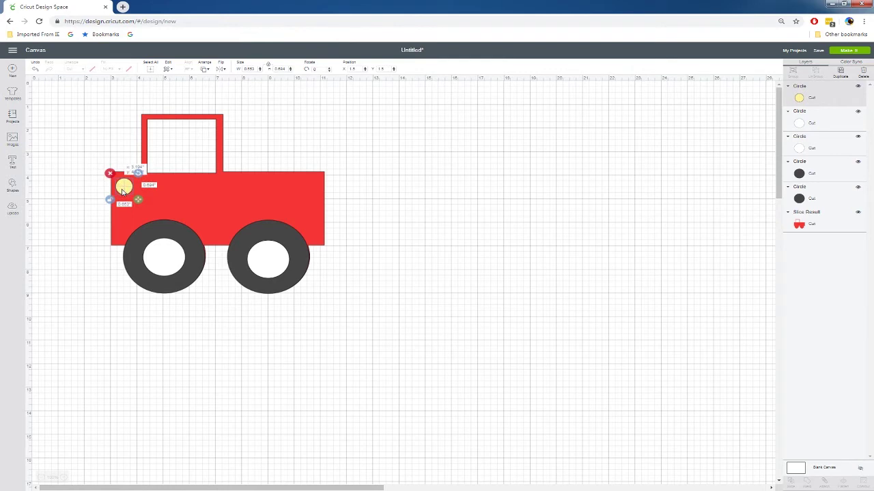
pyautogui.click(77, 228)
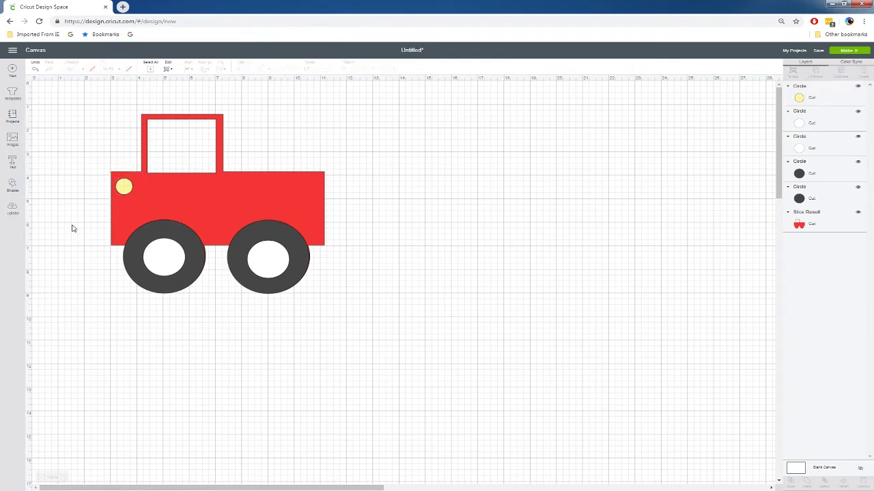
# - Add a square beside the truck, unlock its proportions and flatten it into a bar about 1.4 by 0.6 in
pyautogui.click(12, 186)
pyautogui.click(42, 141)
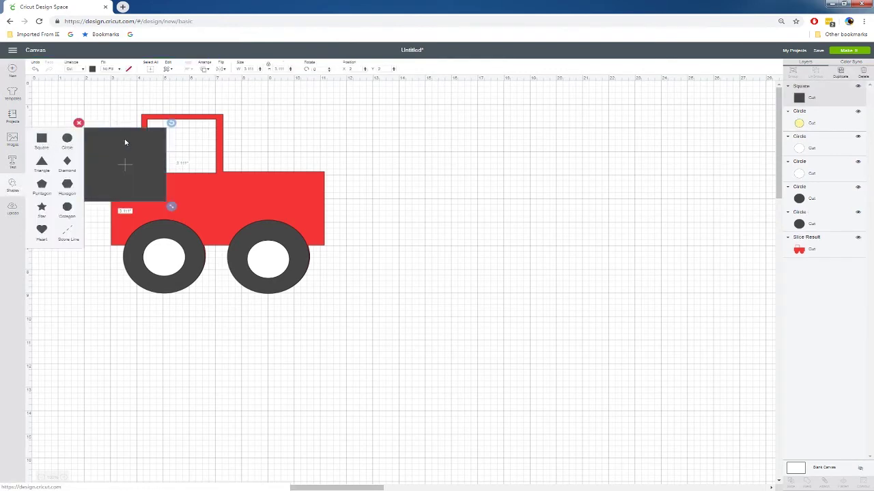
pyautogui.moveTo(135, 160); pyautogui.dragTo(378, 152)
pyautogui.click(322, 196)
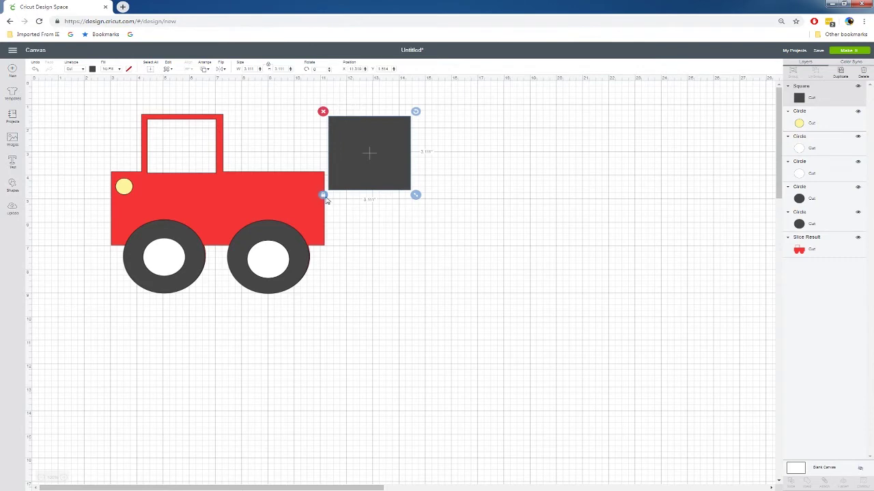
pyautogui.moveTo(416, 193); pyautogui.dragTo(374, 140)
# - Duplicate the dark bar and place one copy at the truck's lower rear and the other at its lower front as bumpers
pyautogui.rightClick(354, 128)
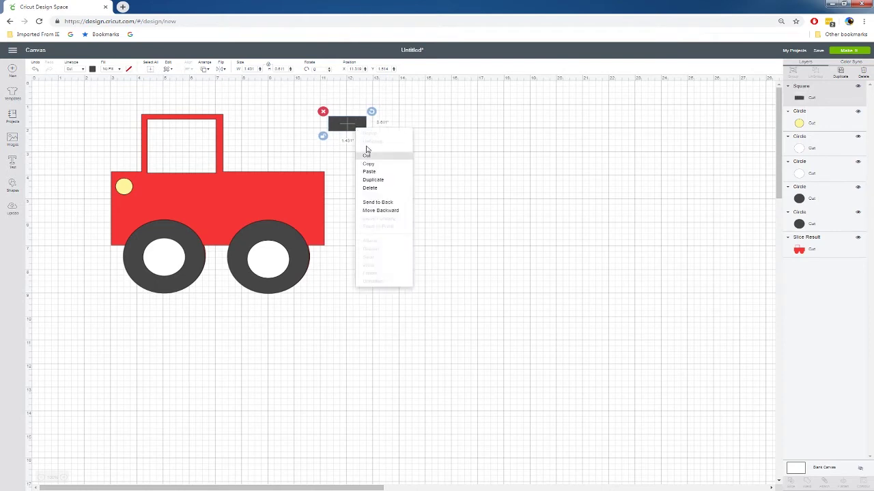
pyautogui.click(370, 179)
pyautogui.moveTo(363, 135); pyautogui.dragTo(332, 240)
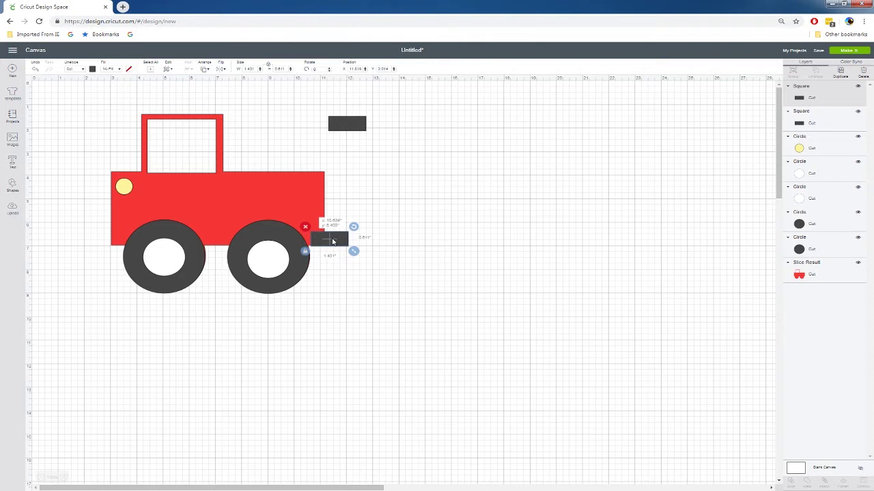
pyautogui.moveTo(353, 123); pyautogui.dragTo(109, 239)
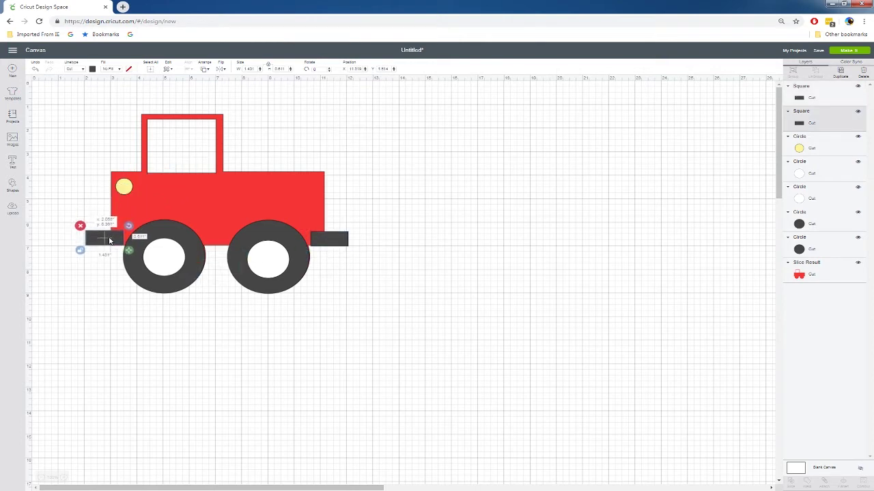
pyautogui.click(424, 280)
# - Shrink the front bumper to about 1.1 by 0.6 in
pyautogui.click(110, 239)
pyautogui.moveTo(128, 251); pyautogui.dragTo(113, 247)
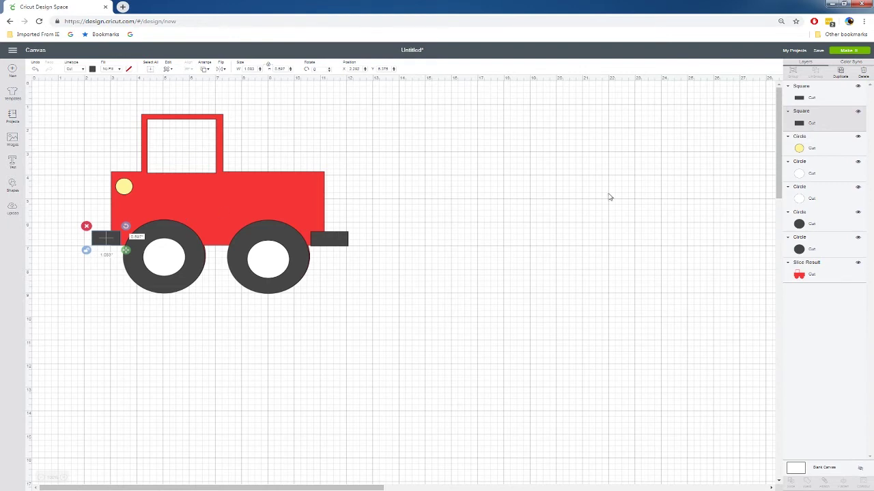
pyautogui.click(561, 224)
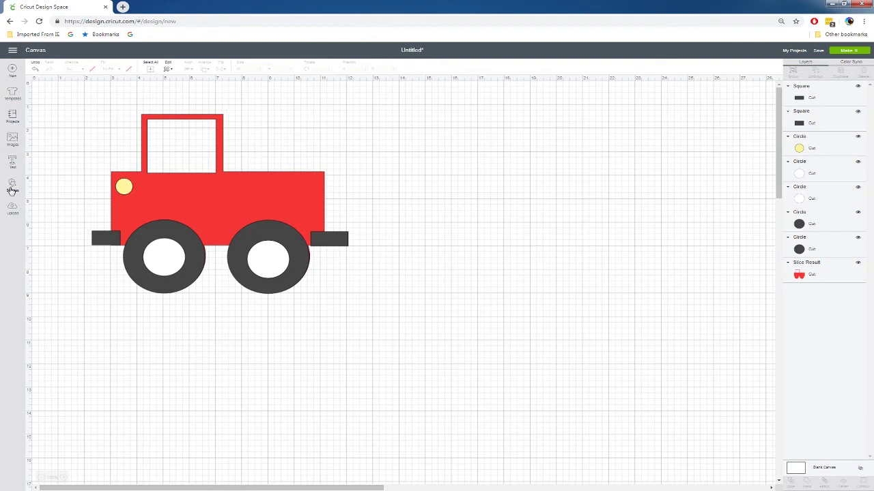
# - Add a square below the truck, unlock its proportions and reshape it into a long bar about 5.1 by 0.65 in
pyautogui.click(12, 188)
pyautogui.click(42, 139)
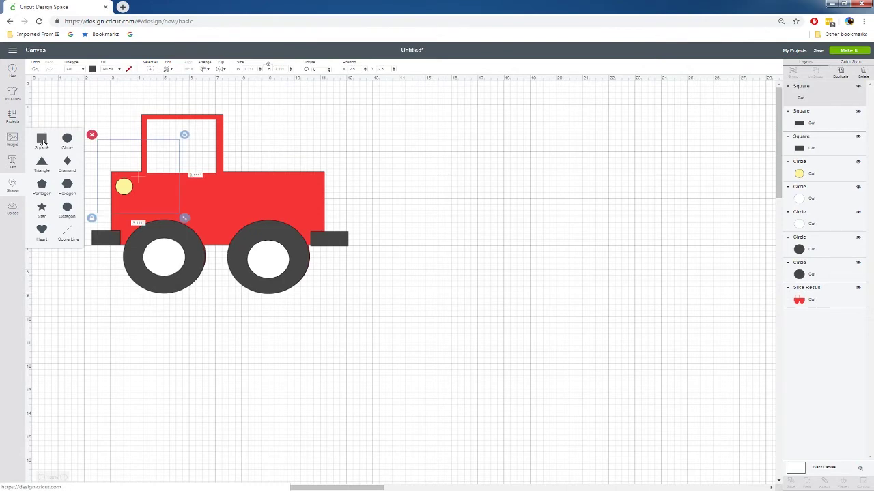
pyautogui.moveTo(113, 157); pyautogui.dragTo(234, 379)
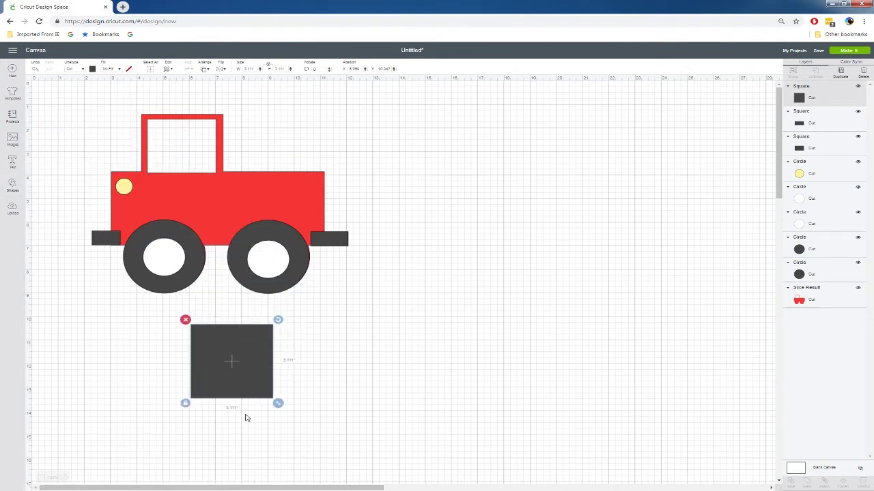
pyautogui.click(185, 404)
pyautogui.moveTo(278, 403); pyautogui.dragTo(329, 347)
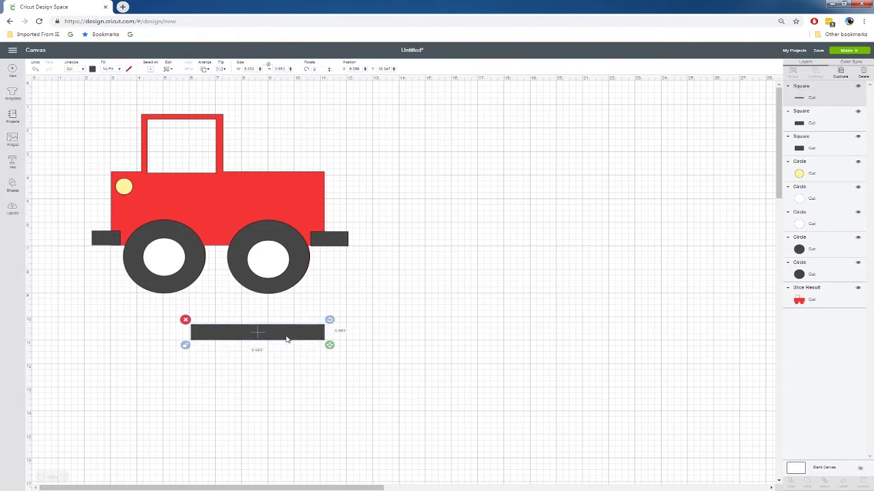
# - Duplicate the long bar and reshape the copy below it into an upright post about 0.5 by 1.25 in
pyautogui.rightClick(287, 337)
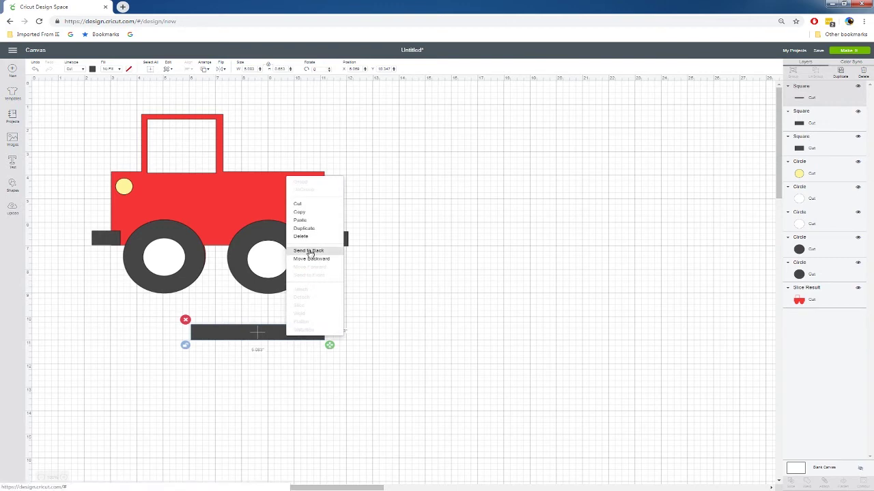
pyautogui.click(304, 228)
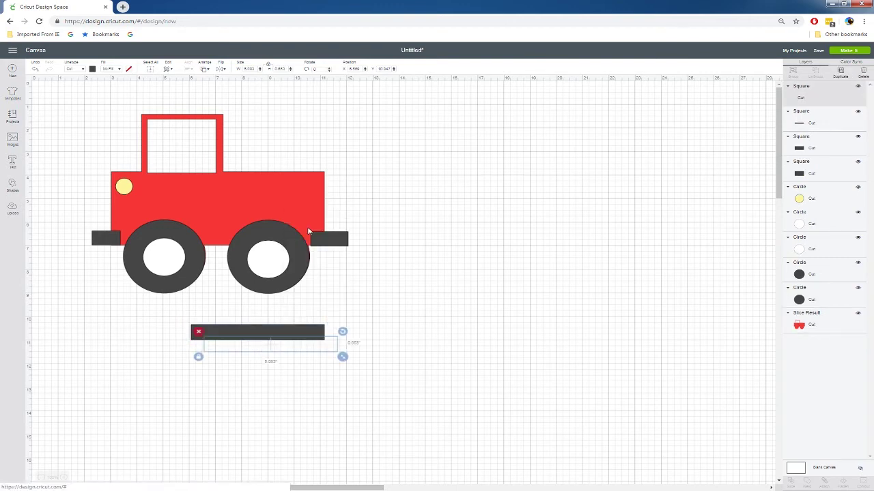
pyautogui.moveTo(287, 355); pyautogui.dragTo(284, 370)
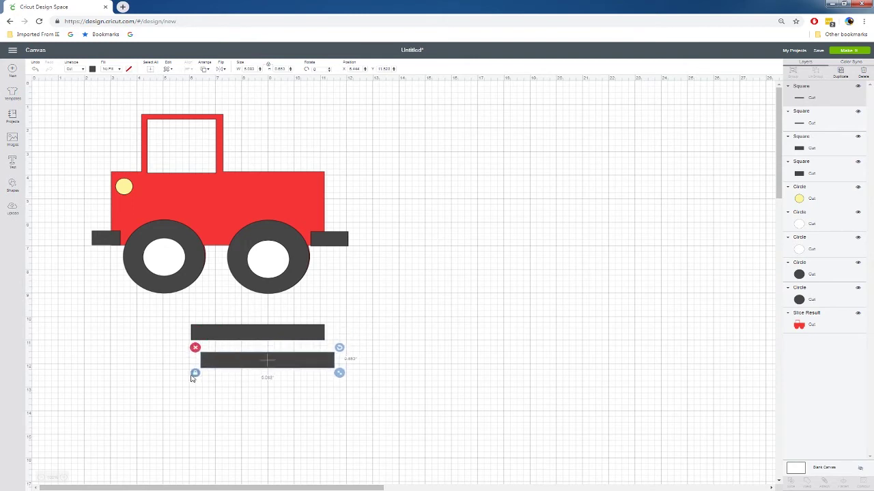
pyautogui.moveTo(340, 373); pyautogui.dragTo(223, 388)
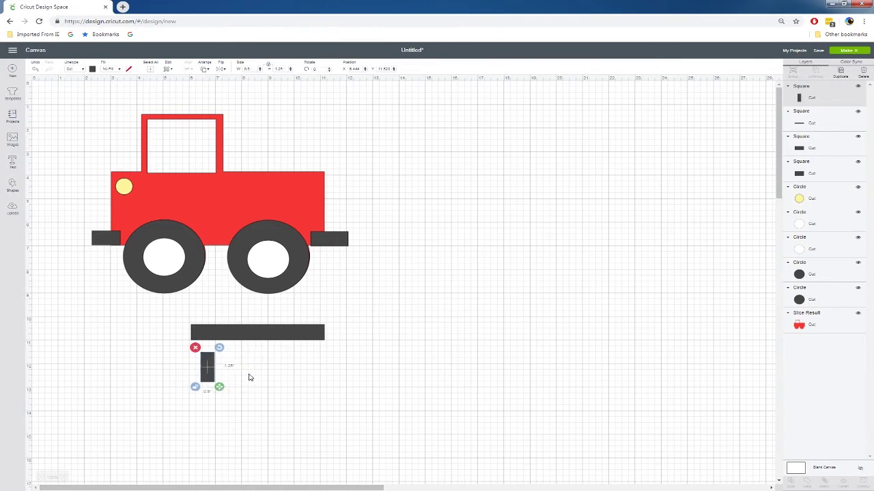
pyautogui.click(246, 377)
# - Duplicate the upright post and place one post across each end of the long bar to form a rail
pyautogui.click(210, 373)
pyautogui.hotkey('ctrl', 'd')
pyautogui.moveTo(215, 373); pyautogui.dragTo(303, 332)
pyautogui.moveTo(205, 365); pyautogui.dragTo(206, 332)
# - Change the three rail pieces' material colour to brown and place the rail on the truck bed behind the cab
pyautogui.moveTo(160, 307); pyautogui.dragTo(343, 389)
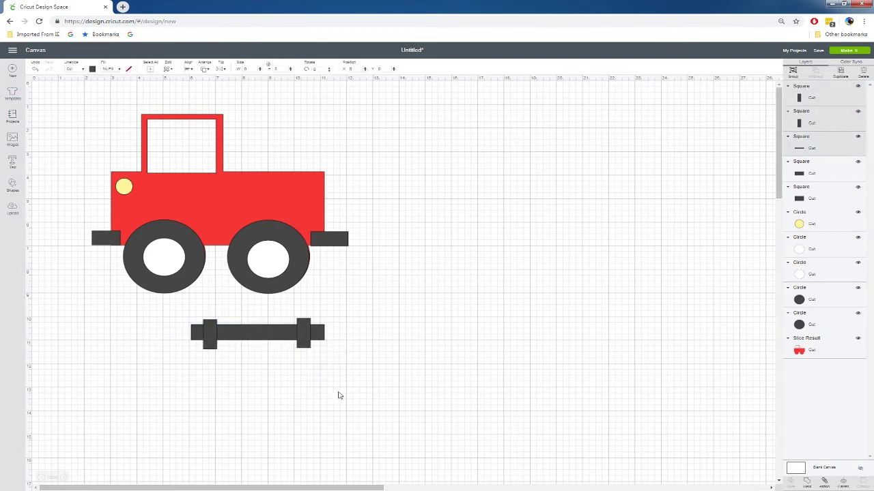
pyautogui.click(92, 69)
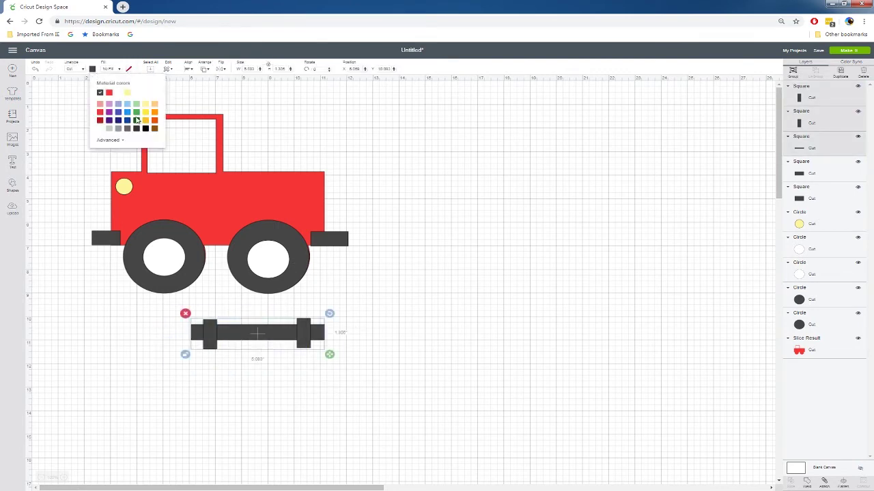
pyautogui.click(155, 130)
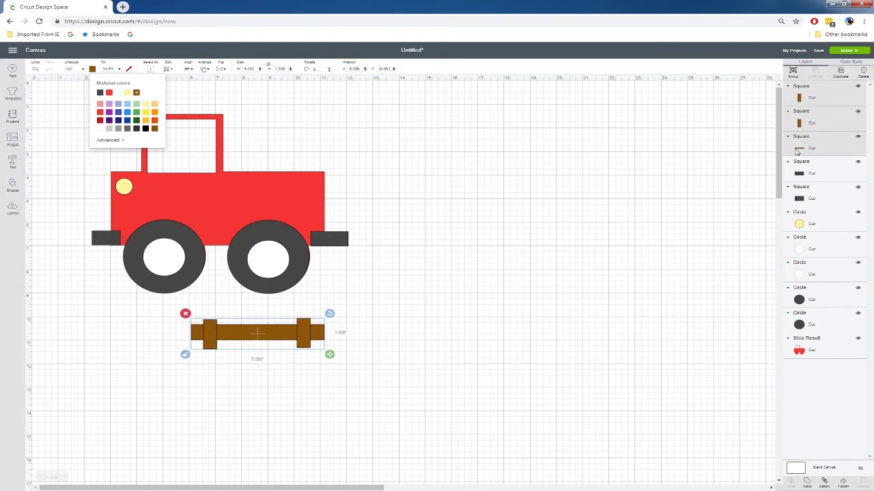
pyautogui.moveTo(250, 335); pyautogui.dragTo(284, 159)
pyautogui.moveTo(362, 179); pyautogui.dragTo(333, 178)
pyautogui.click(419, 199)
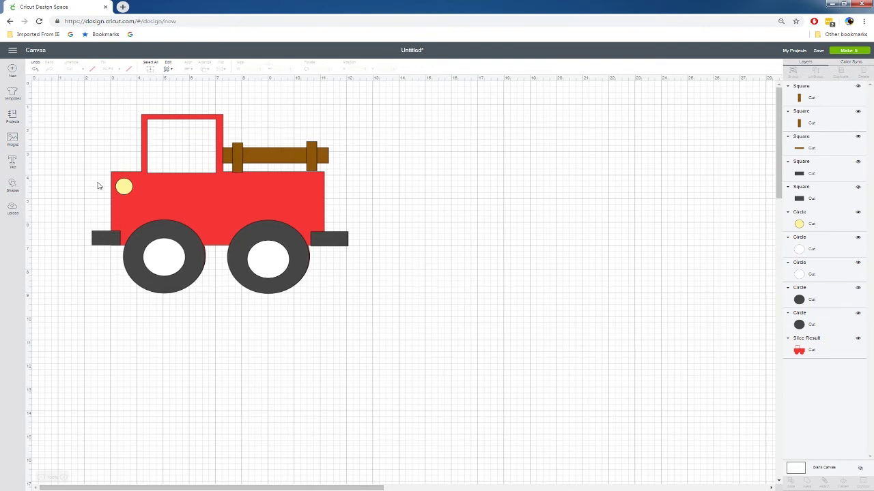
# - Add a triangle in the empty area beside the truck and shrink it proportionally to about 1.9 by 1.7 in
pyautogui.click(15, 189)
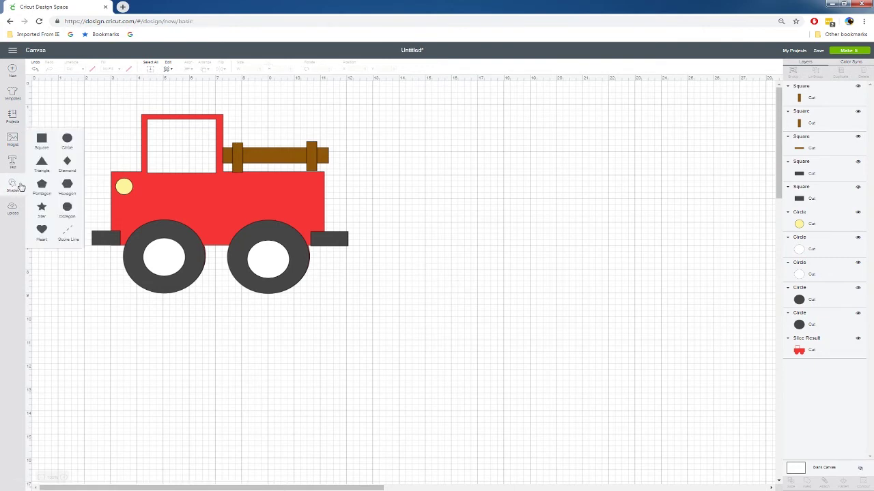
pyautogui.click(43, 164)
pyautogui.moveTo(165, 163); pyautogui.dragTo(448, 163)
pyautogui.rightClick(447, 162)
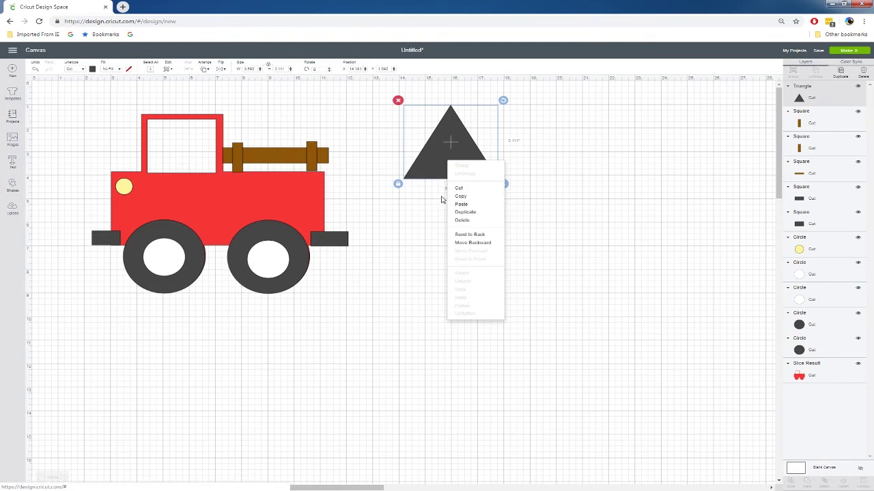
pyautogui.click(427, 178)
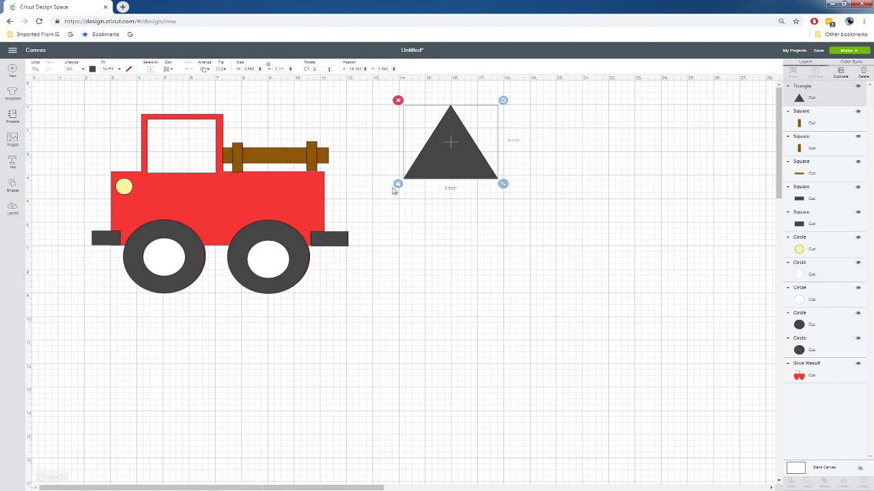
pyautogui.moveTo(503, 185); pyautogui.dragTo(460, 154)
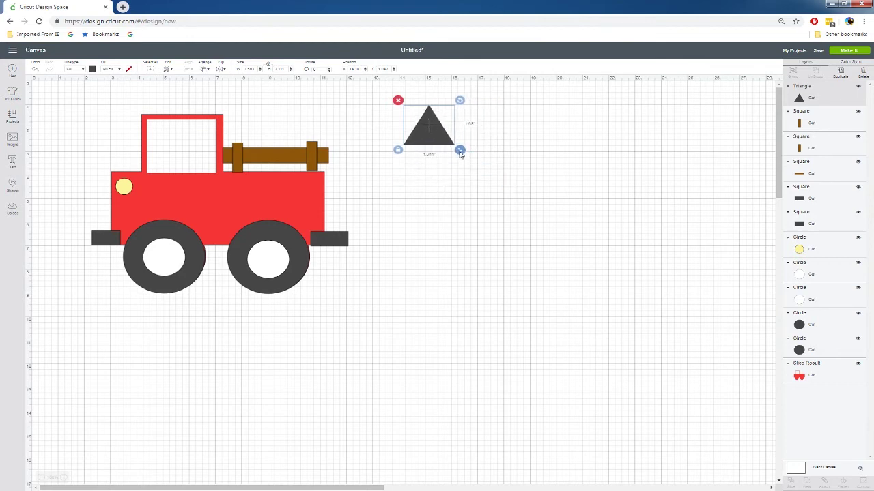
# - Duplicate the triangle twice, making each copy slightly larger, and stack the three with overlaps as a pine tree
pyautogui.rightClick(426, 140)
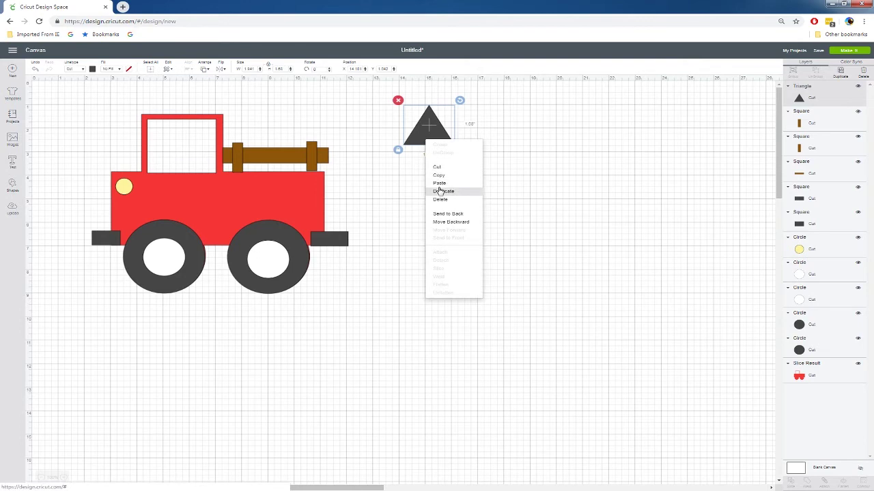
pyautogui.click(439, 191)
pyautogui.moveTo(447, 152)
pyautogui.mouseDown()
pyautogui.moveTo(432, 157)
pyautogui.moveTo(434, 145)
pyautogui.moveTo(469, 179)
pyautogui.moveTo(437, 159)
pyautogui.mouseUp()
pyautogui.rightClick(438, 160)
pyautogui.click(463, 215)
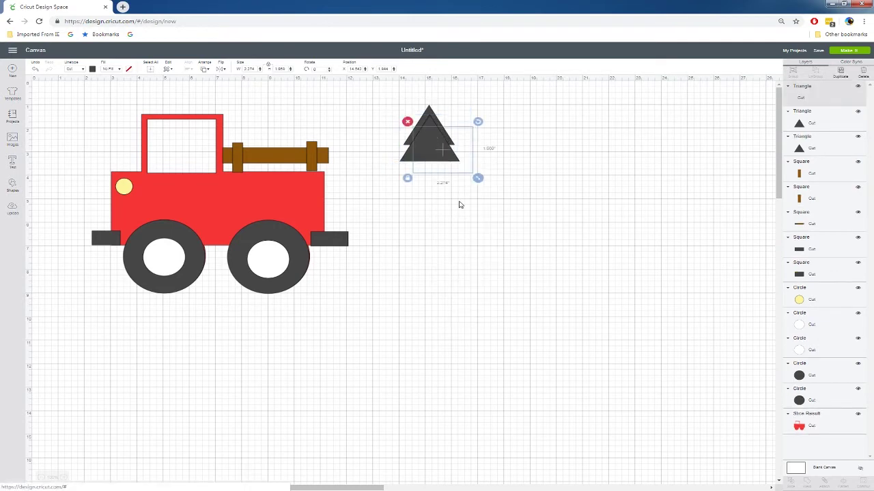
pyautogui.moveTo(455, 176); pyautogui.dragTo(468, 200)
# - Center the three triangles horizontally and weld them into a single tree shape
pyautogui.moveTo(369, 93); pyautogui.dragTo(474, 220)
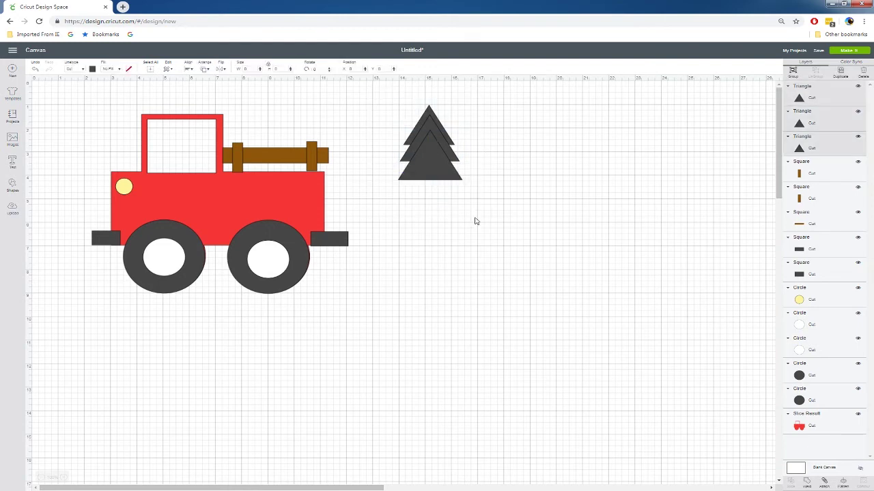
pyautogui.click(187, 70)
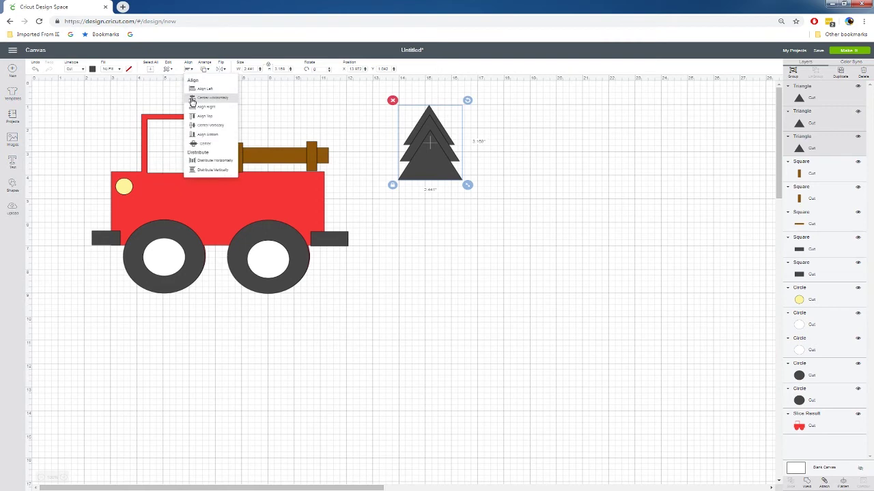
pyautogui.click(191, 101)
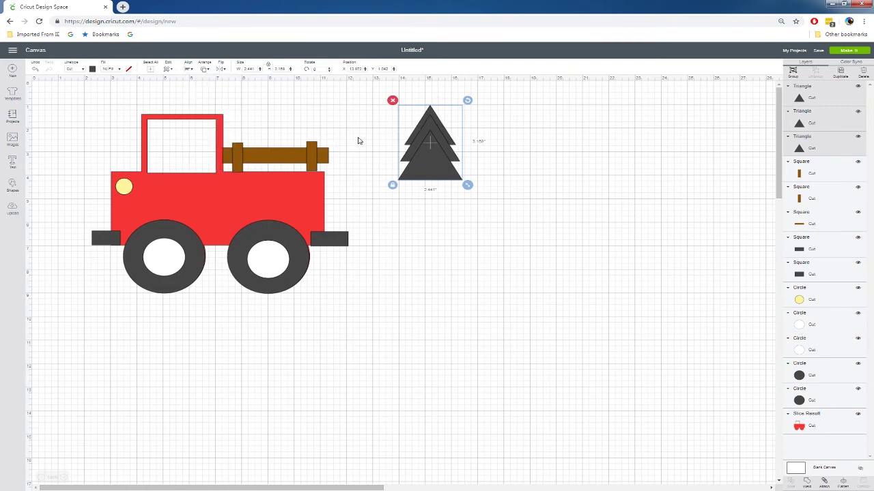
pyautogui.rightClick(428, 161)
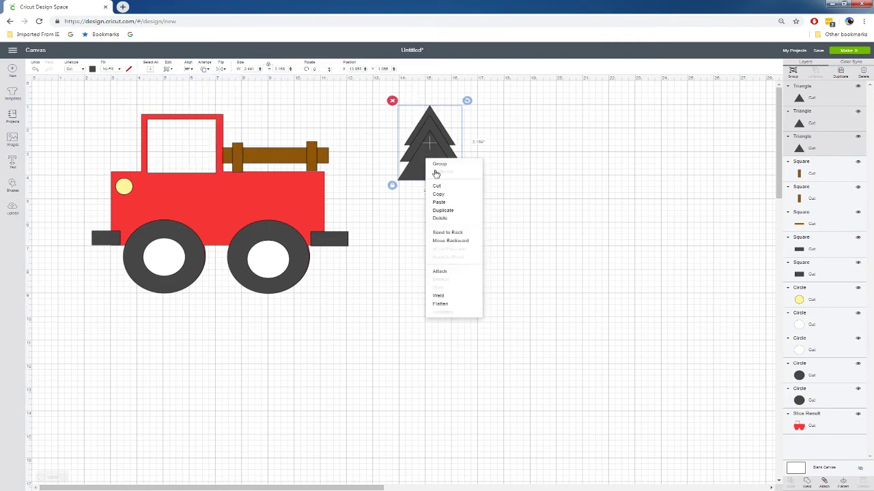
pyautogui.click(439, 297)
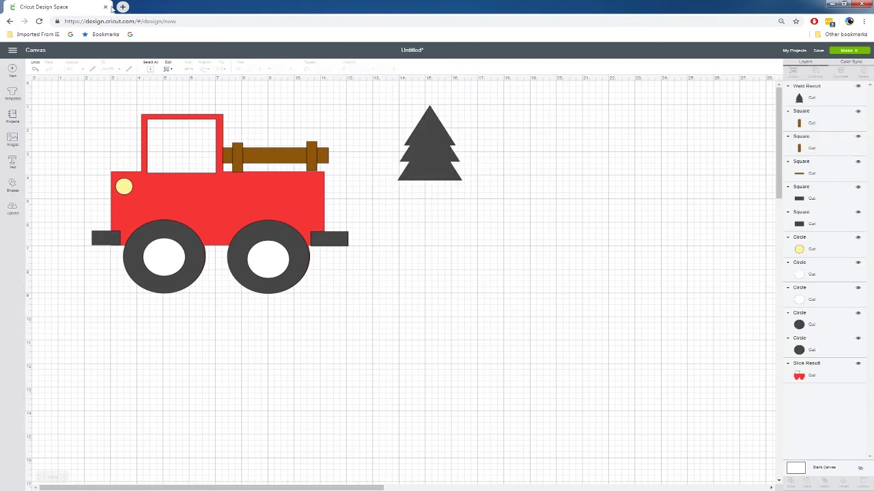
# - Change the welded tree's material colour to green
pyautogui.click(429, 166)
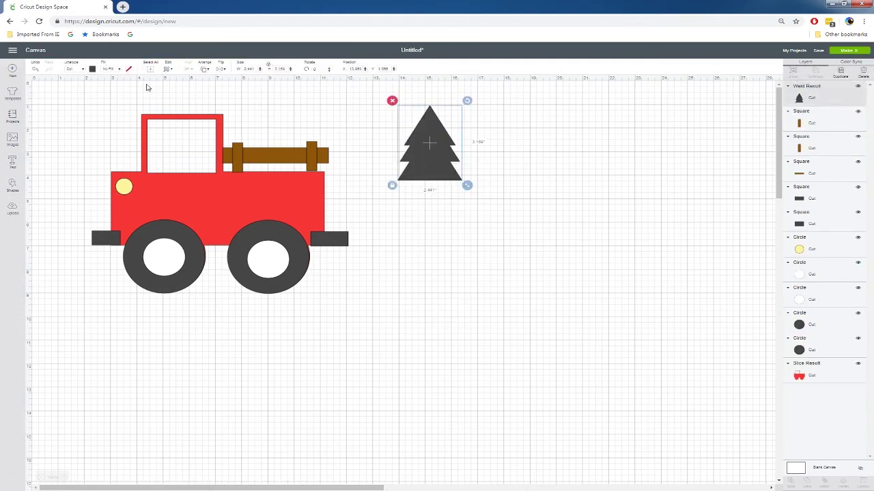
pyautogui.click(92, 69)
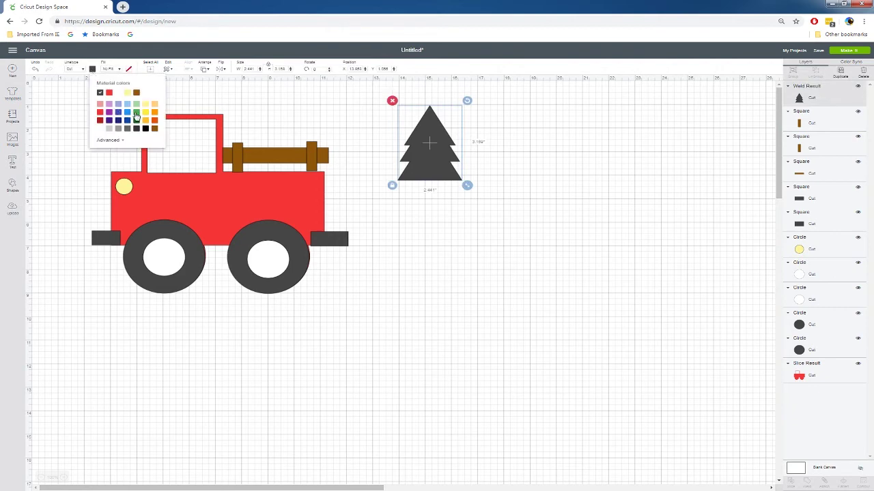
pyautogui.click(137, 114)
pyautogui.click(524, 254)
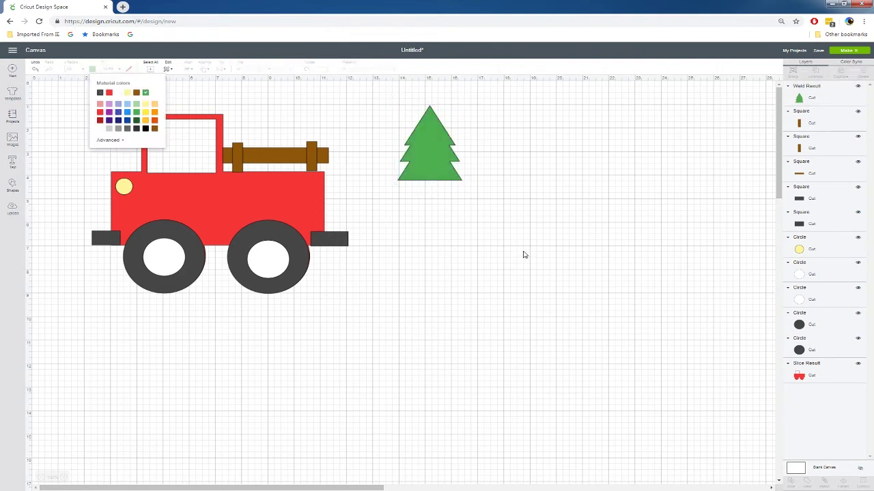
# - Add a square below the tree, unlock its proportions and resize it to about 1.2 by 1.7 in
pyautogui.click(12, 182)
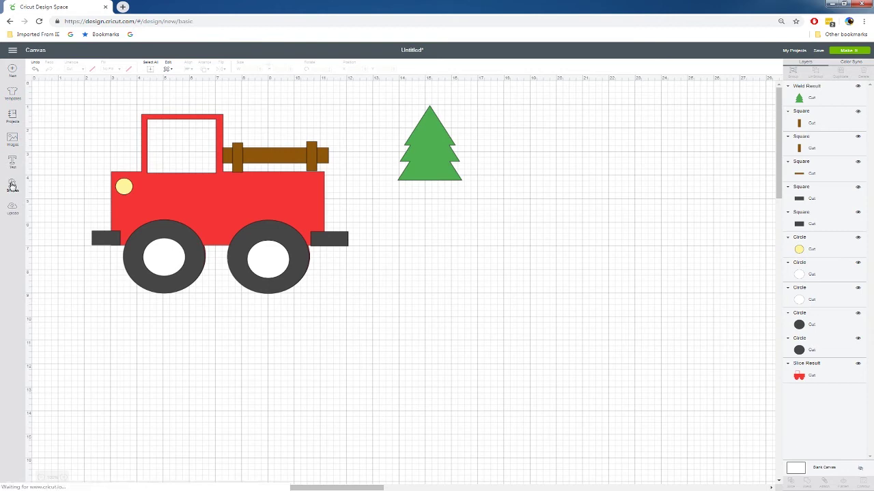
pyautogui.click(41, 140)
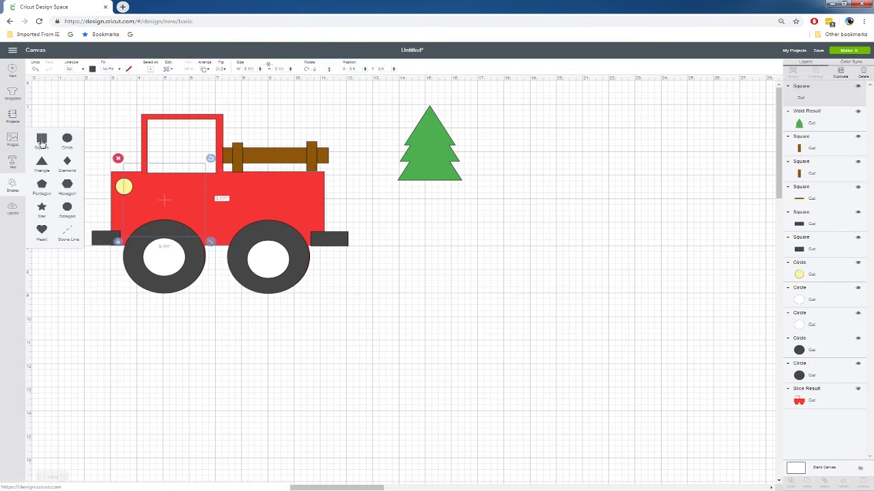
pyautogui.moveTo(209, 222); pyautogui.dragTo(463, 271)
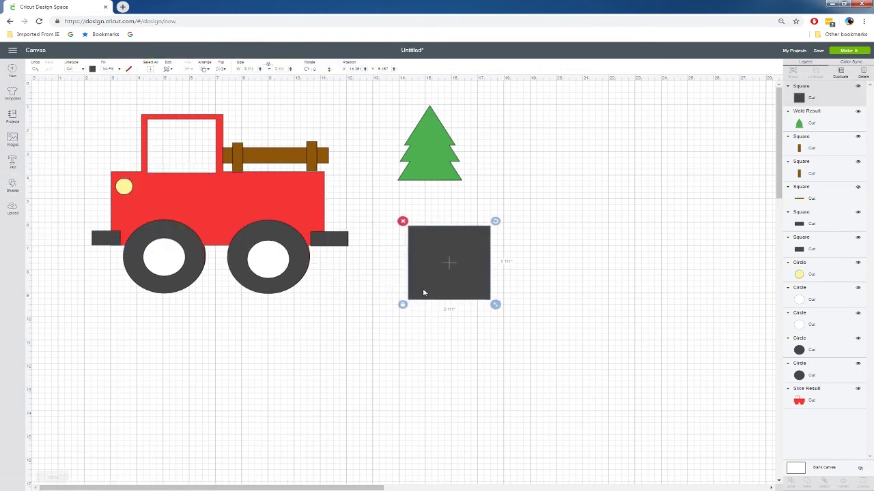
pyautogui.click(402, 306)
pyautogui.moveTo(496, 306); pyautogui.dragTo(445, 271)
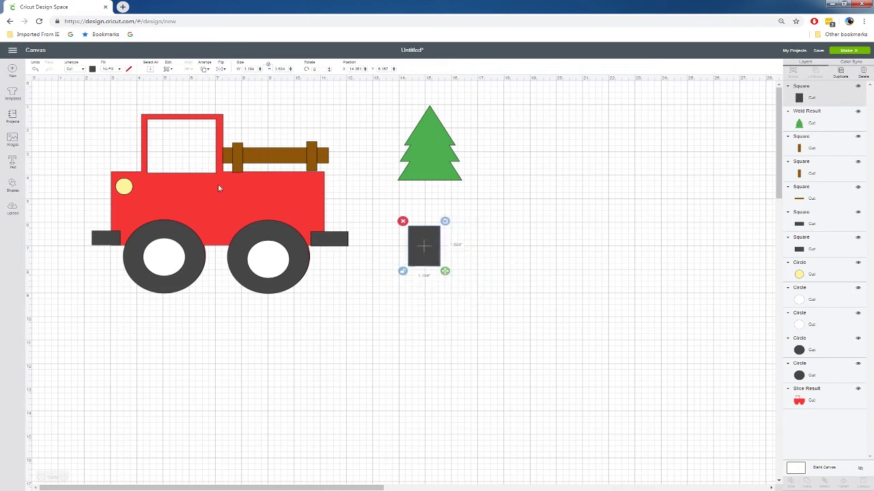
# - Colour the small rectangle brown, place it at the tree's base as a trunk and send it to the back
pyautogui.click(93, 69)
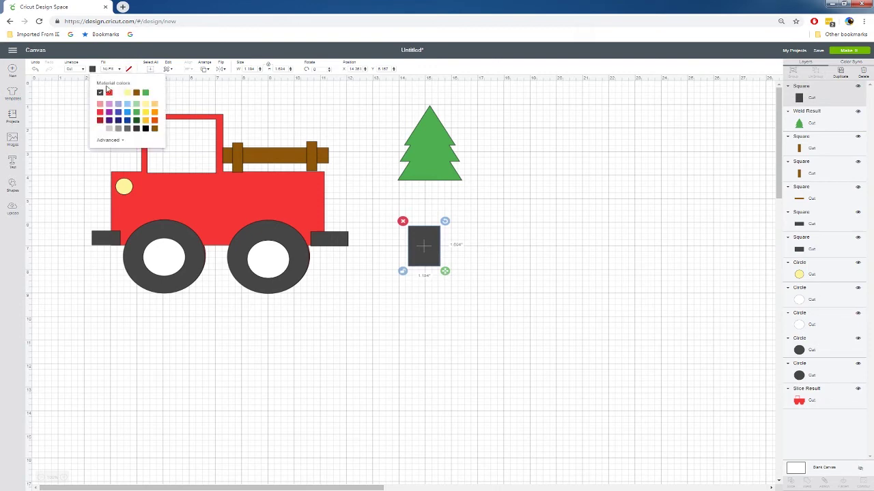
pyautogui.moveTo(431, 260); pyautogui.dragTo(436, 202)
pyautogui.rightClick(436, 202)
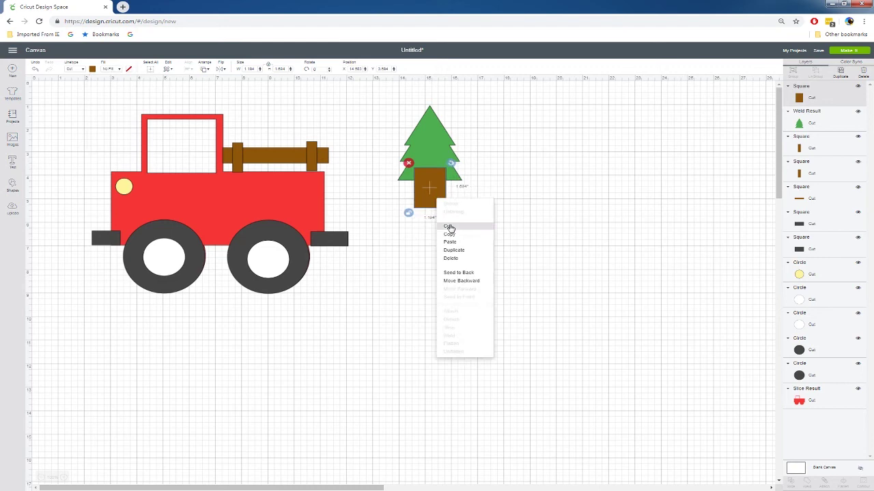
pyautogui.click(463, 275)
# - Group the green tree with its brown trunk
pyautogui.moveTo(384, 106); pyautogui.dragTo(480, 230)
pyautogui.rightClick(434, 146)
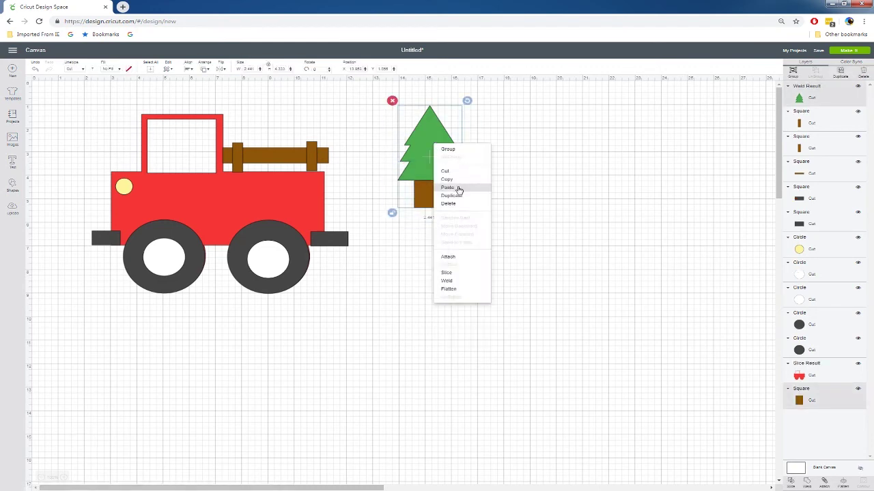
pyautogui.click(455, 151)
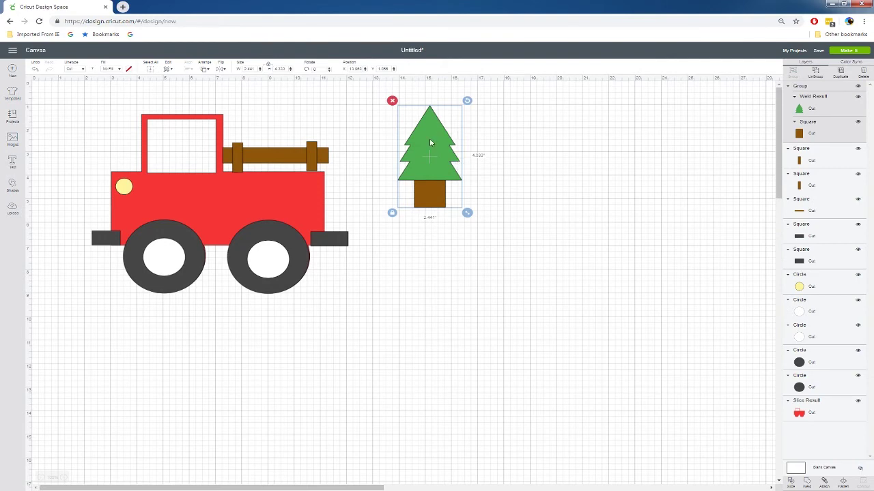
# - Send the tree group to the back and tilt it counter-clockwise toward the truck
pyautogui.rightClick(430, 143)
pyautogui.click(457, 214)
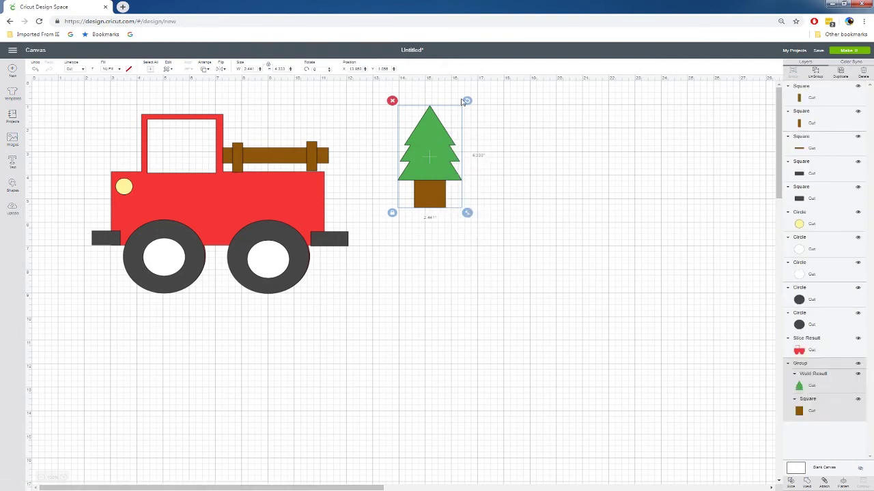
pyautogui.moveTo(472, 102); pyautogui.dragTo(443, 88)
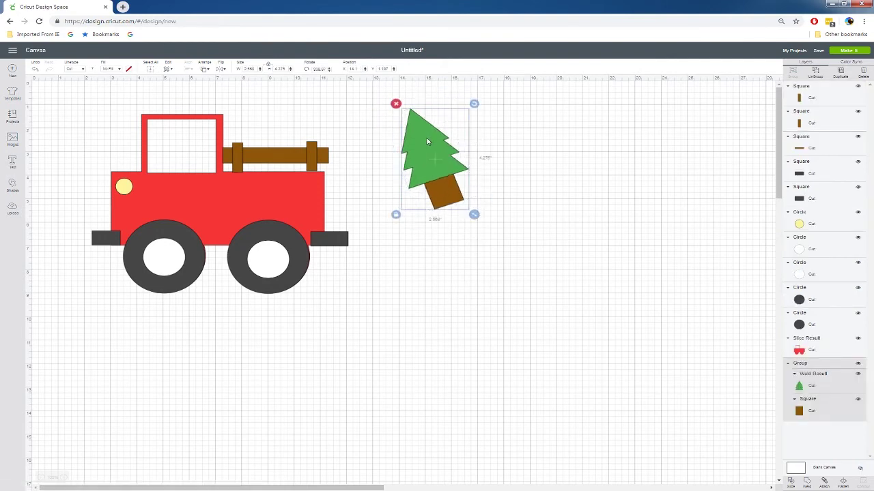
# - Move the tree into the truck bed, tilt it further counter-clockwise and enlarge it to about 4.3 by 4.4 in
pyautogui.moveTo(391, 119); pyautogui.dragTo(270, 120)
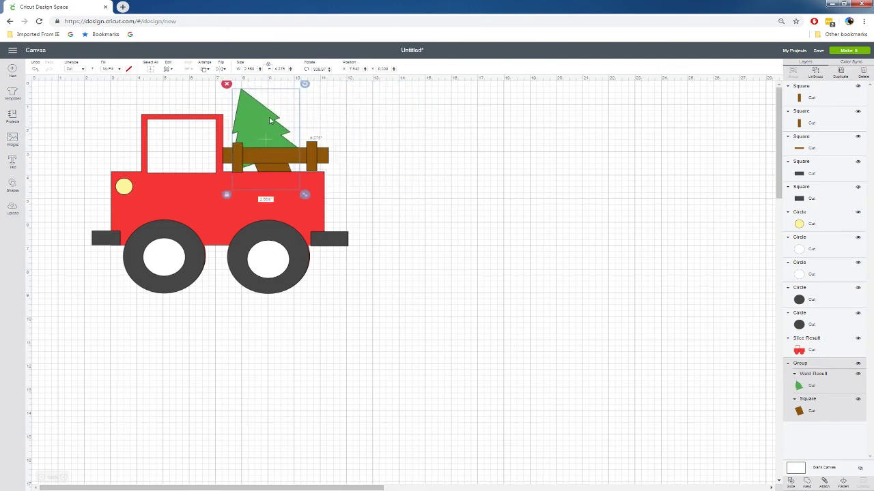
pyautogui.moveTo(305, 84); pyautogui.dragTo(276, 85)
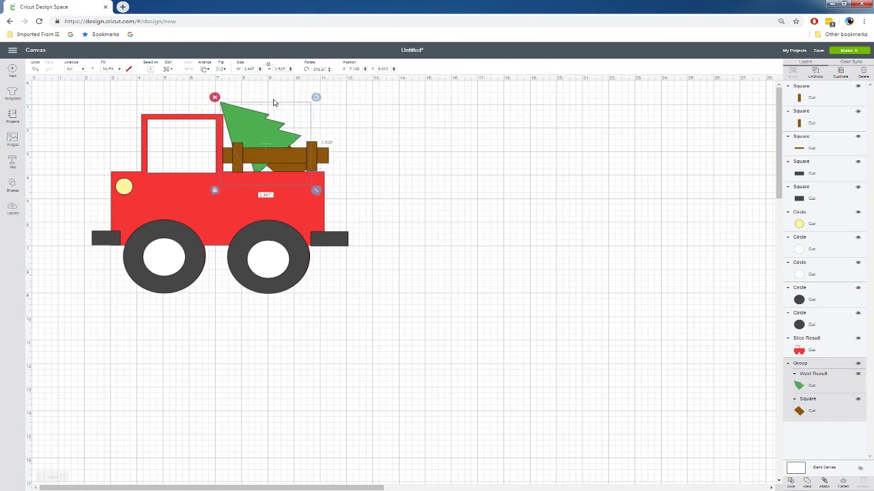
pyautogui.moveTo(316, 191); pyautogui.dragTo(339, 211)
# - Undo the accidental move of the truck body and shift the tree up and closer to the cab
pyautogui.click(294, 186)
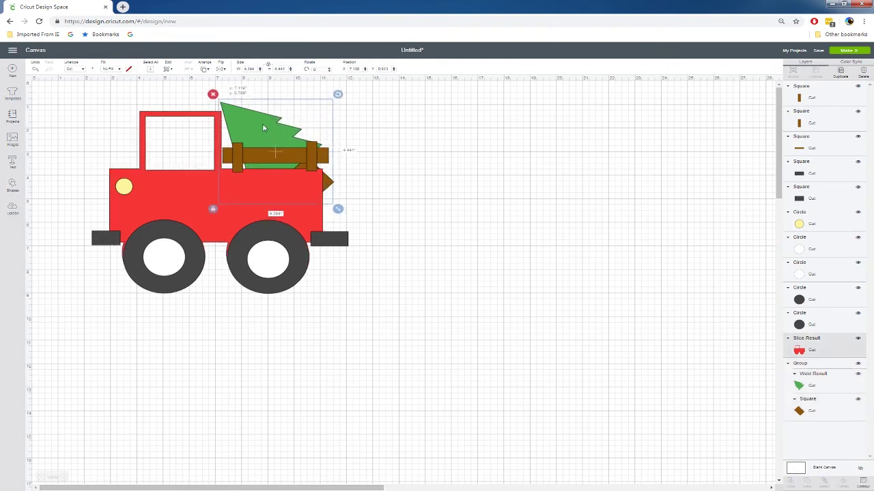
pyautogui.click(38, 69)
pyautogui.click(246, 109)
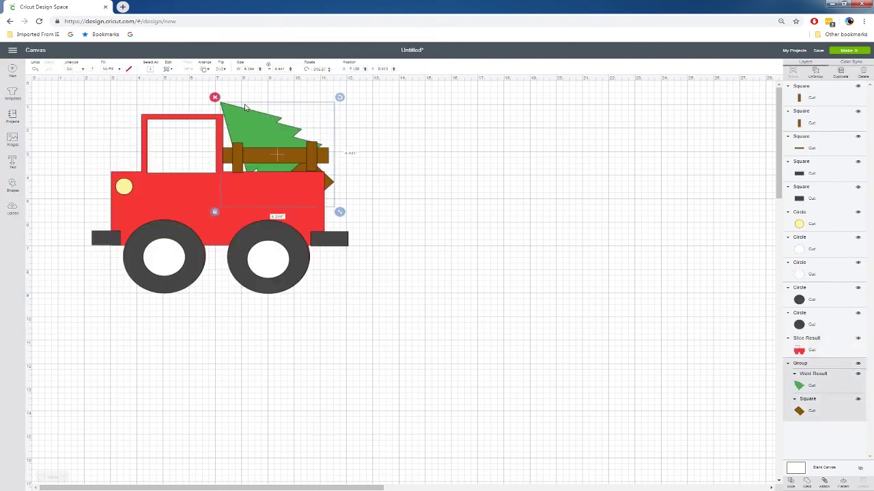
pyautogui.moveTo(244, 112); pyautogui.dragTo(233, 101)
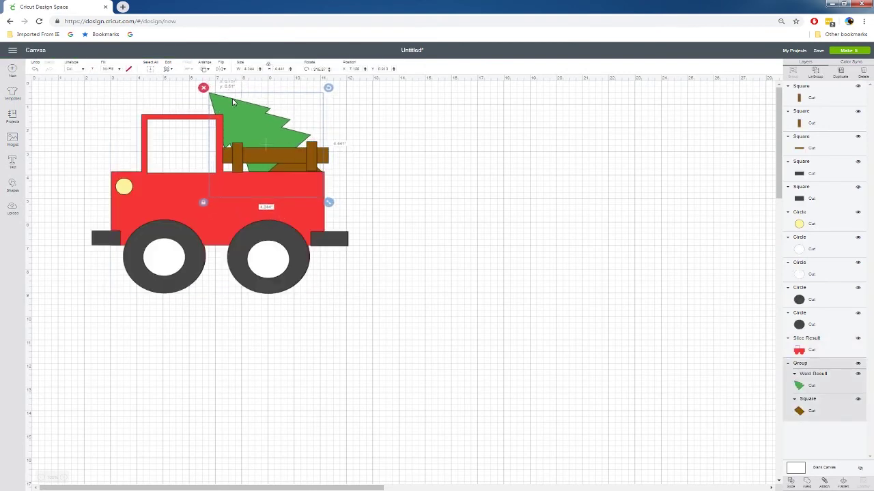
pyautogui.click(433, 156)
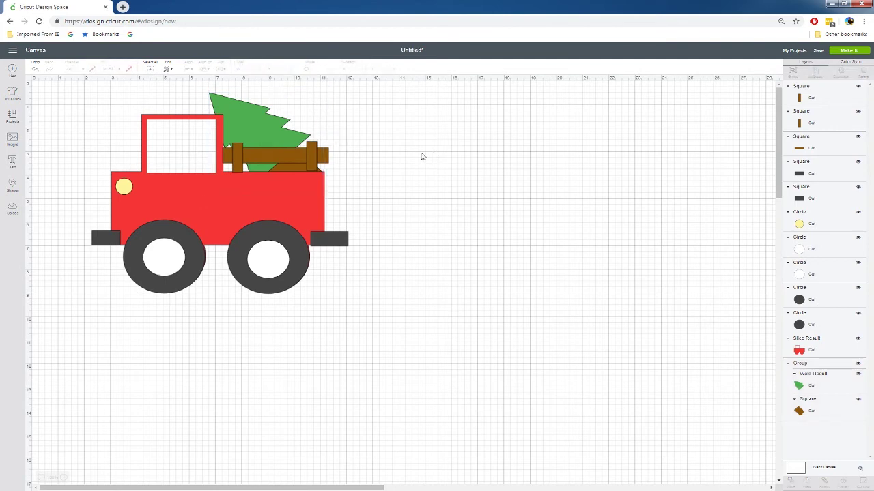
# - Move the tree out of the truck bed to the empty area below the front wheel
pyautogui.click(260, 114)
pyautogui.moveTo(327, 86); pyautogui.dragTo(280, 68)
pyautogui.moveTo(258, 129); pyautogui.dragTo(102, 372)
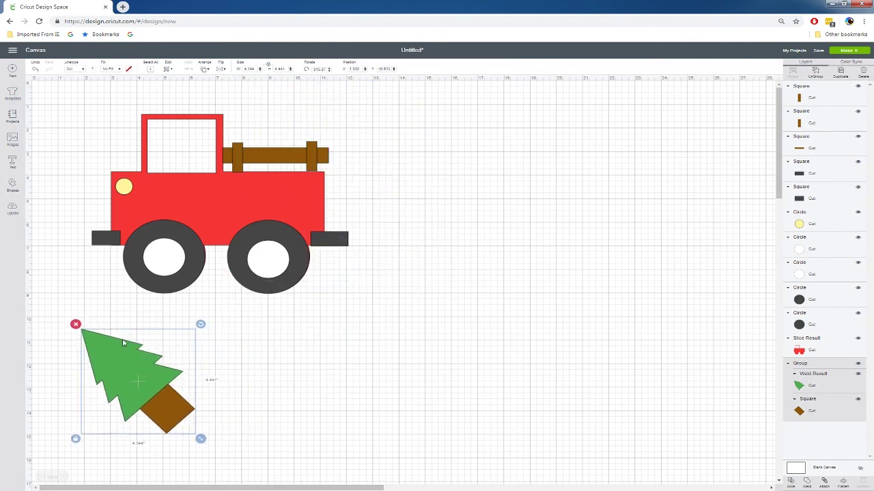
# - Add a heart, place it beside the tree below the truck and colour it light pink
pyautogui.click(14, 187)
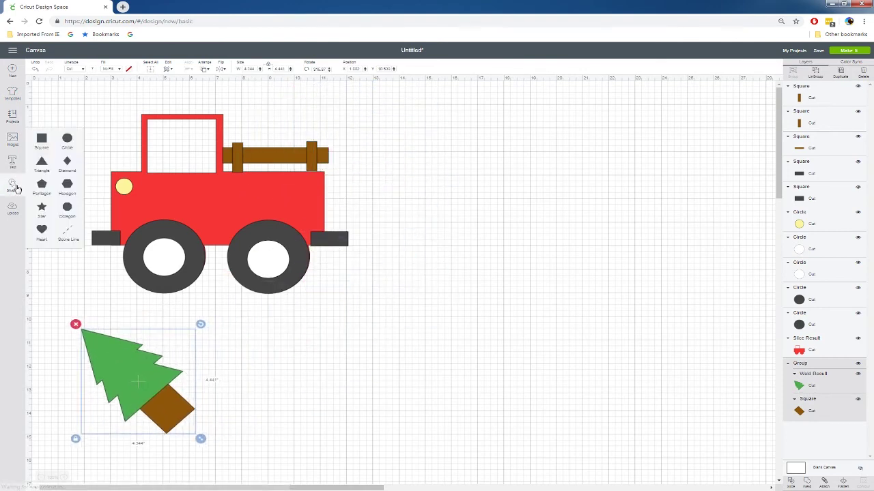
pyautogui.click(42, 228)
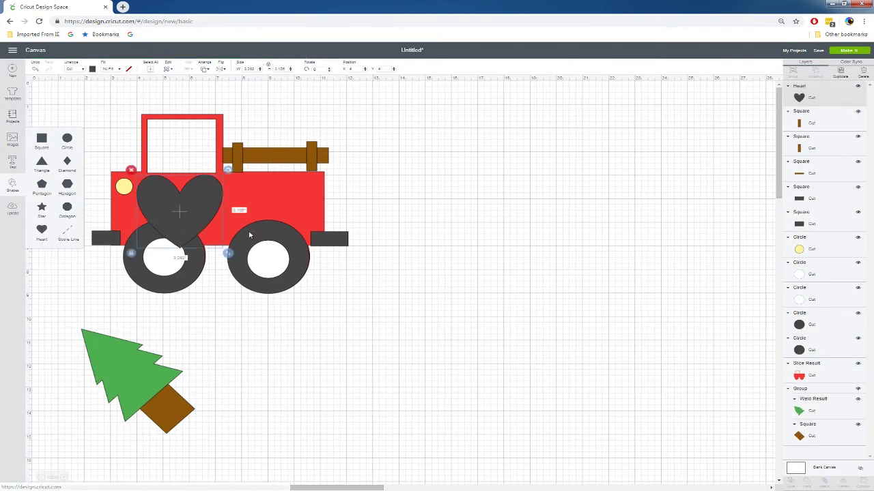
pyautogui.moveTo(213, 208); pyautogui.dragTo(303, 384)
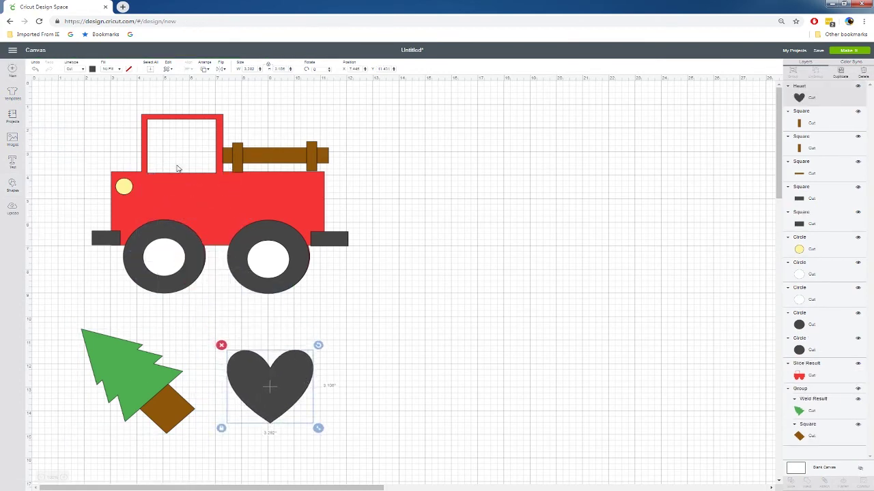
pyautogui.click(93, 69)
pyautogui.click(100, 105)
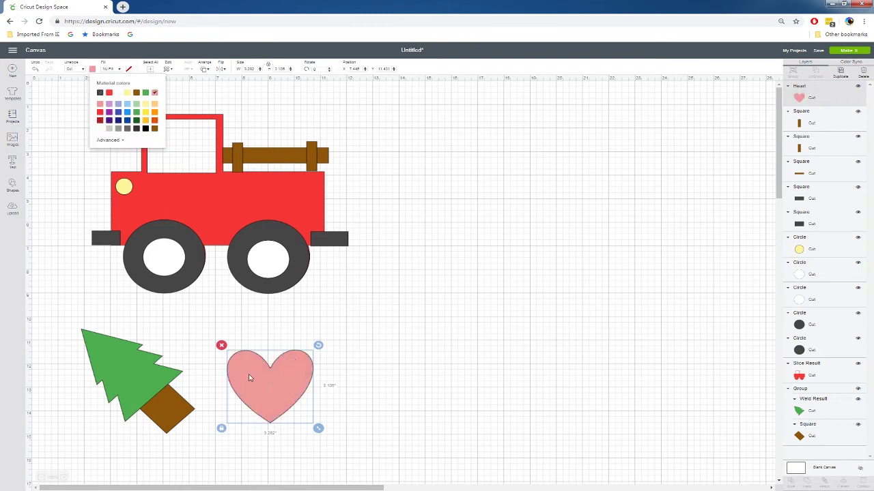
# - Enlarge the heart to about 4.8 by 5 in and tilt it counter-clockwise
pyautogui.moveTo(319, 429); pyautogui.dragTo(354, 461)
pyautogui.moveTo(354, 346); pyautogui.dragTo(312, 318)
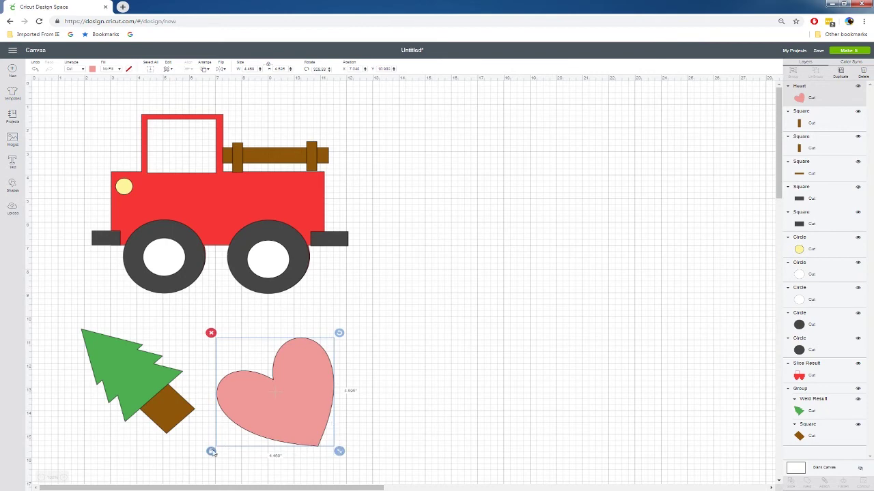
pyautogui.moveTo(340, 334)
pyautogui.mouseDown()
pyautogui.moveTo(335, 328)
pyautogui.moveTo(346, 338)
pyautogui.moveTo(308, 323)
pyautogui.moveTo(347, 343)
pyautogui.moveTo(339, 334)
pyautogui.mouseUp()
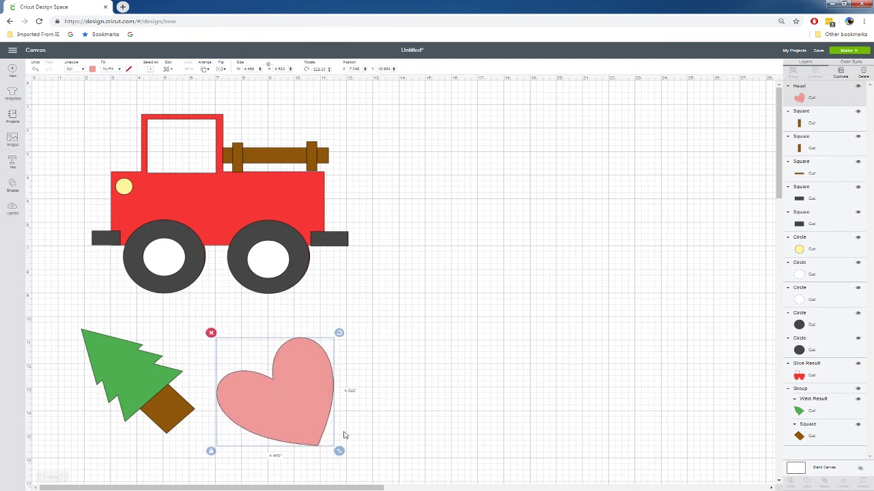
pyautogui.moveTo(340, 452); pyautogui.dragTo(349, 460)
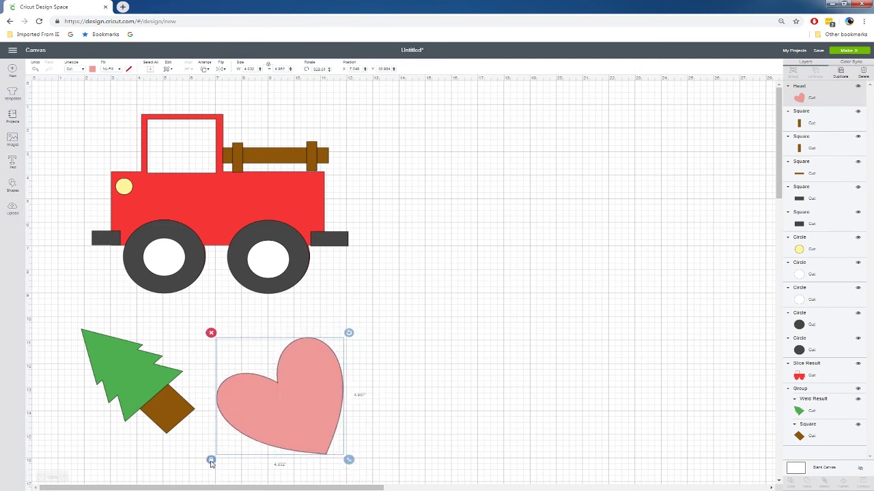
# - Place the heart over the truck bed and move the whole design slightly down the canvas
pyautogui.moveTo(311, 406); pyautogui.dragTo(316, 141)
pyautogui.moveTo(38, 84); pyautogui.dragTo(510, 437)
pyautogui.moveTo(287, 223); pyautogui.dragTo(288, 253)
pyautogui.click(408, 215)
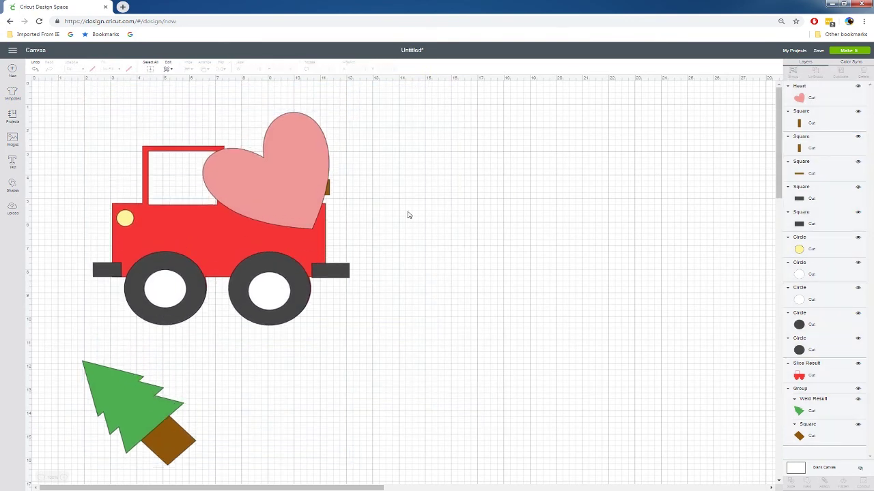
# - Send the heart to the back, behind the truck and bed rail
pyautogui.rightClick(287, 133)
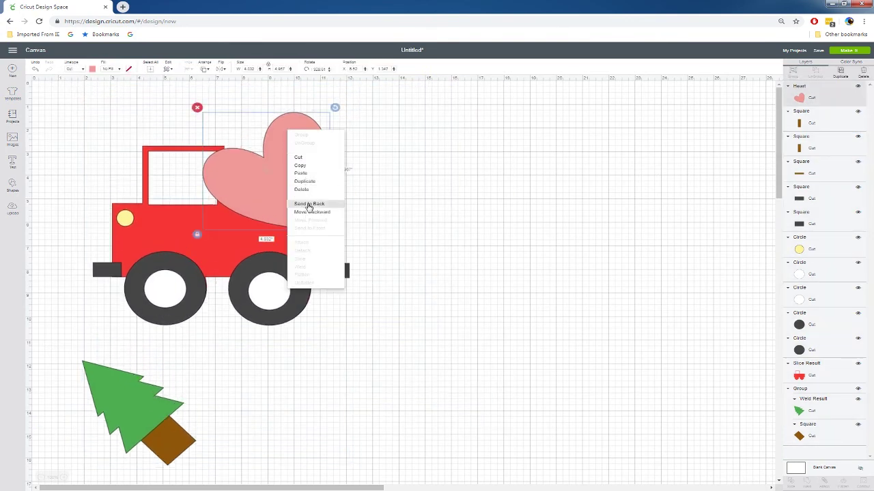
pyautogui.click(308, 203)
pyautogui.click(309, 155)
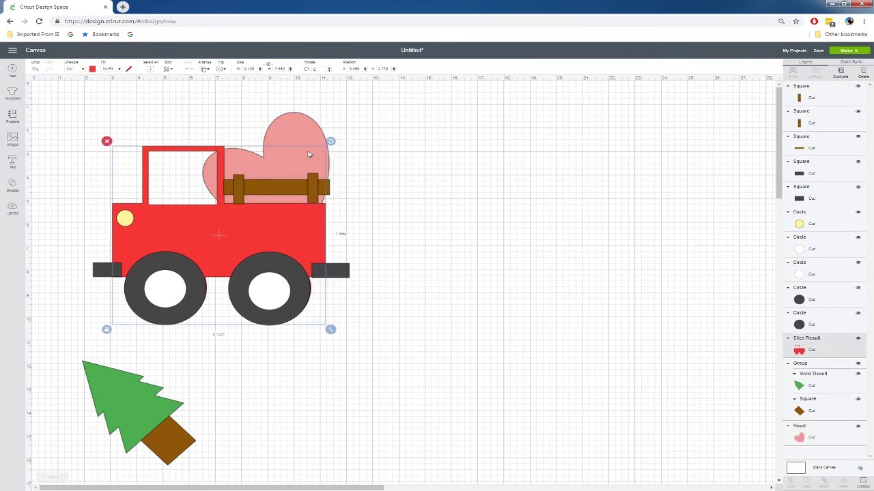
# - Turn the heart more upright, resize it to about 4.7 by 4.6 in and fit it behind the bed rail next to the cab
pyautogui.click(300, 130)
pyautogui.moveTo(335, 107)
pyautogui.mouseDown()
pyautogui.moveTo(365, 140)
pyautogui.moveTo(341, 119)
pyautogui.mouseUp()
pyautogui.moveTo(343, 249); pyautogui.dragTo(332, 239)
pyautogui.moveTo(296, 137); pyautogui.dragTo(311, 133)
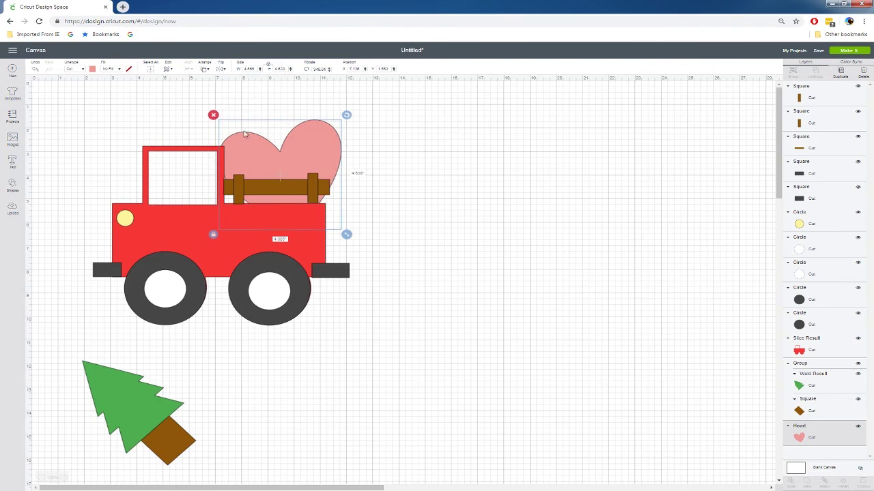
# - Move the heart out of the truck bed to the space beside the tree
pyautogui.click(401, 95)
pyautogui.moveTo(326, 128); pyautogui.dragTo(320, 352)
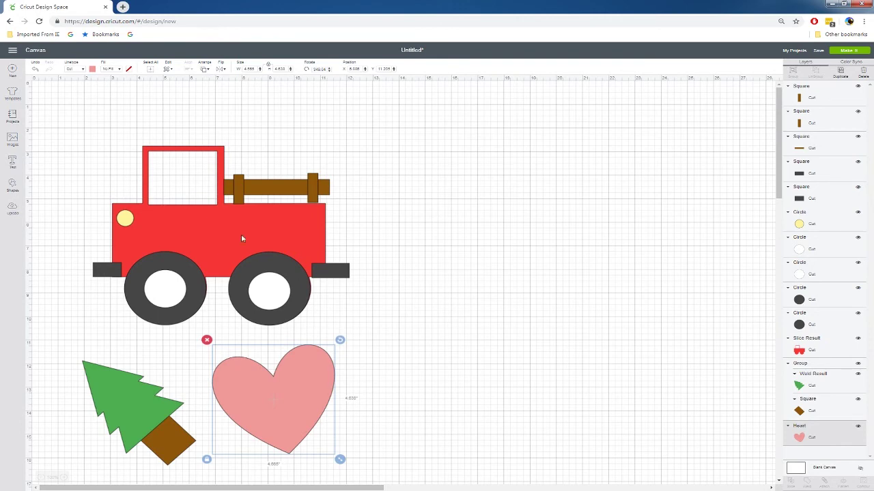
# - Add a circle beside the truck, unlock its proportions and stretch it into an upright oval of about 2.9 by 4.5 in
pyautogui.click(11, 186)
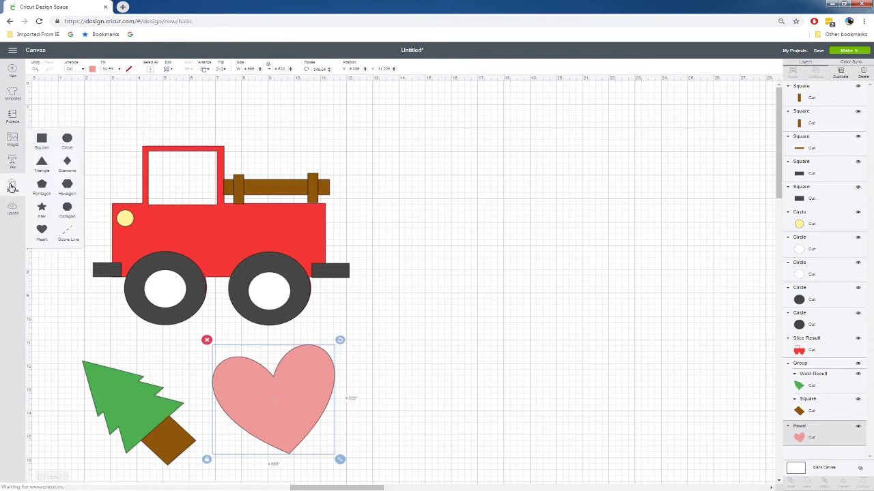
pyautogui.click(66, 140)
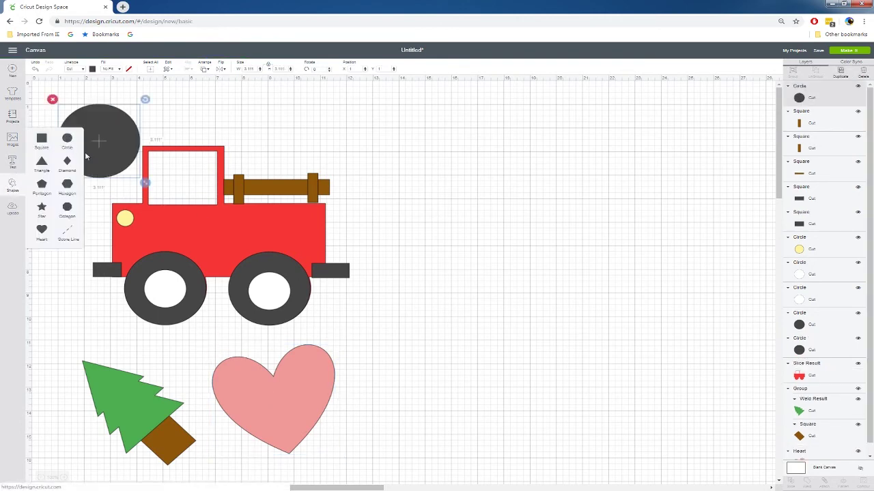
pyautogui.moveTo(128, 140); pyautogui.dragTo(500, 181)
pyautogui.click(424, 224)
pyautogui.moveTo(517, 224); pyautogui.dragTo(513, 259)
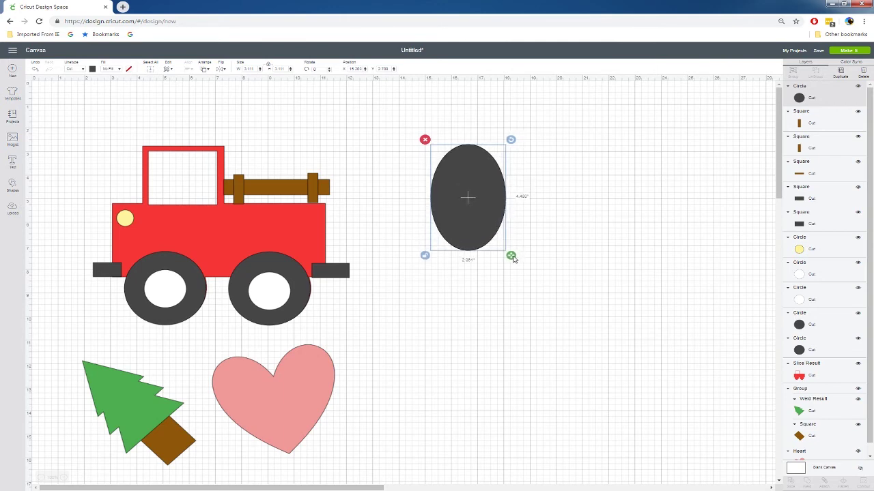
# - Duplicate the oval and arrange the two side by side at the same height with a slight overlap
pyautogui.rightClick(494, 219)
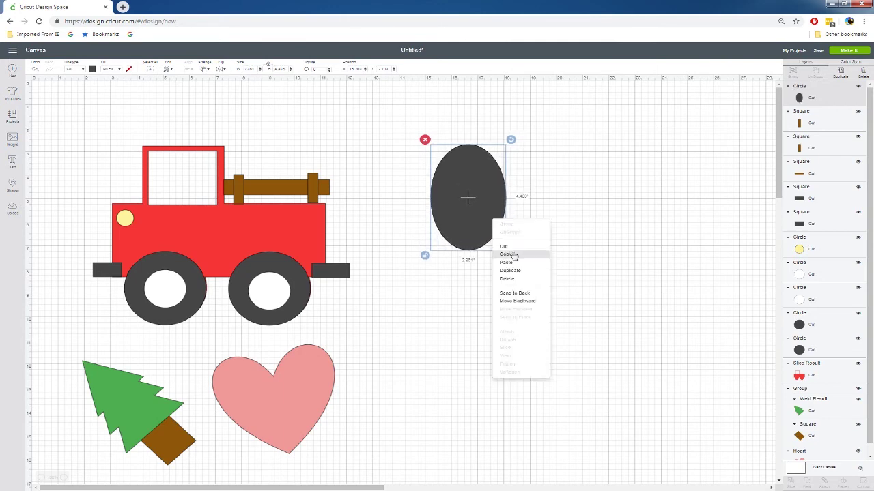
pyautogui.click(518, 272)
pyautogui.moveTo(490, 225); pyautogui.dragTo(543, 211)
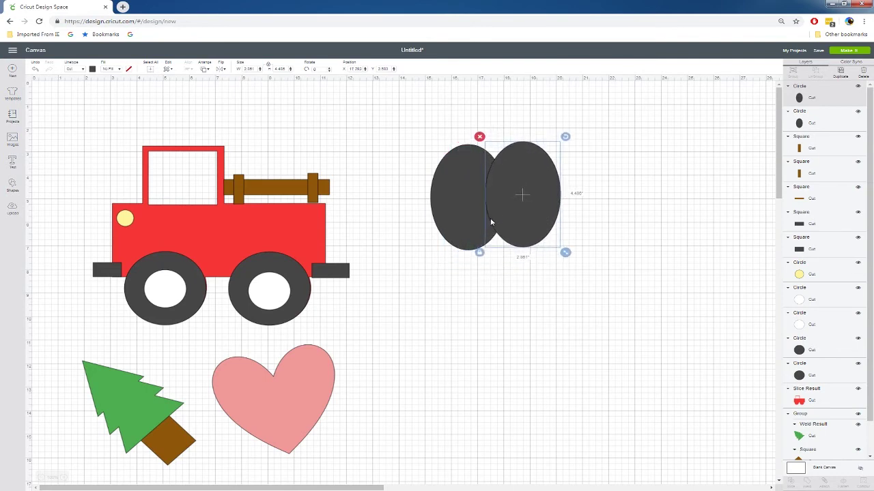
pyautogui.moveTo(441, 206)
pyautogui.mouseDown()
pyautogui.moveTo(444, 193)
pyautogui.moveTo(445, 204)
pyautogui.mouseUp()
pyautogui.moveTo(516, 210); pyautogui.dragTo(514, 207)
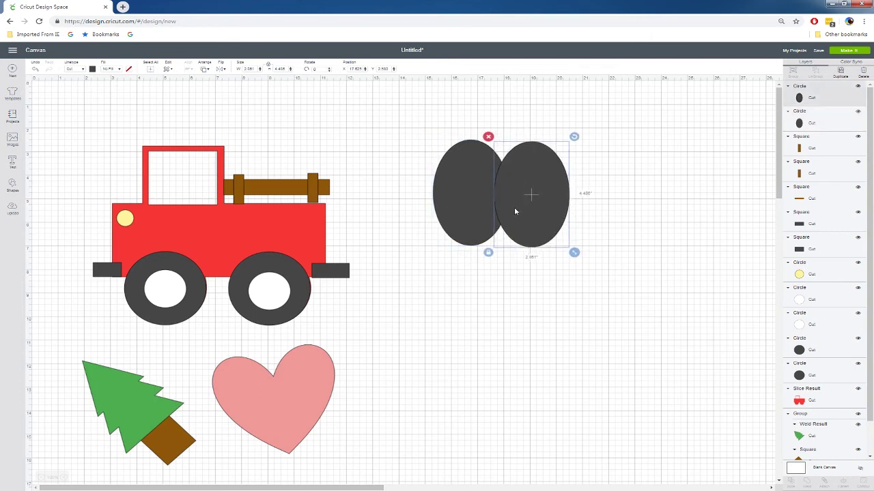
# - Duplicate the oval again and place the third copy below the overlapping pair
pyautogui.rightClick(514, 208)
pyautogui.click(532, 260)
pyautogui.moveTo(539, 227); pyautogui.dragTo(534, 350)
# - Weld the two overlapping upper ovals into one shape
pyautogui.moveTo(392, 132); pyautogui.dragTo(608, 268)
pyautogui.rightClick(548, 224)
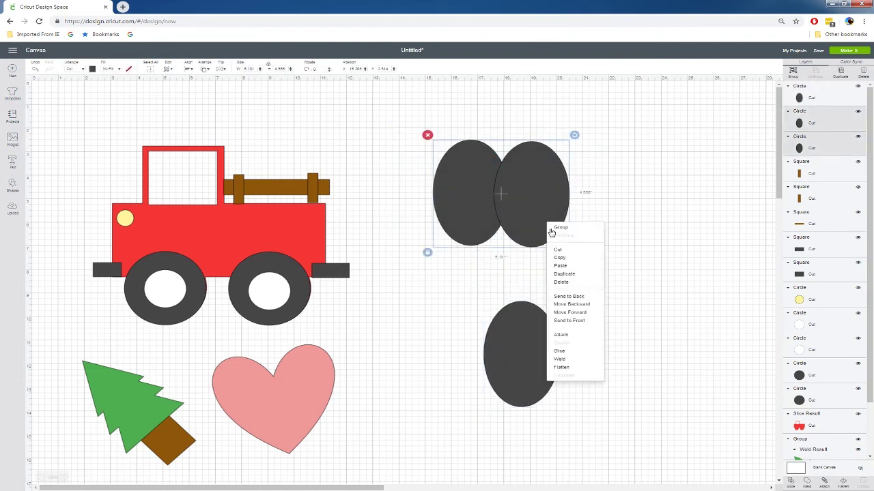
pyautogui.click(564, 359)
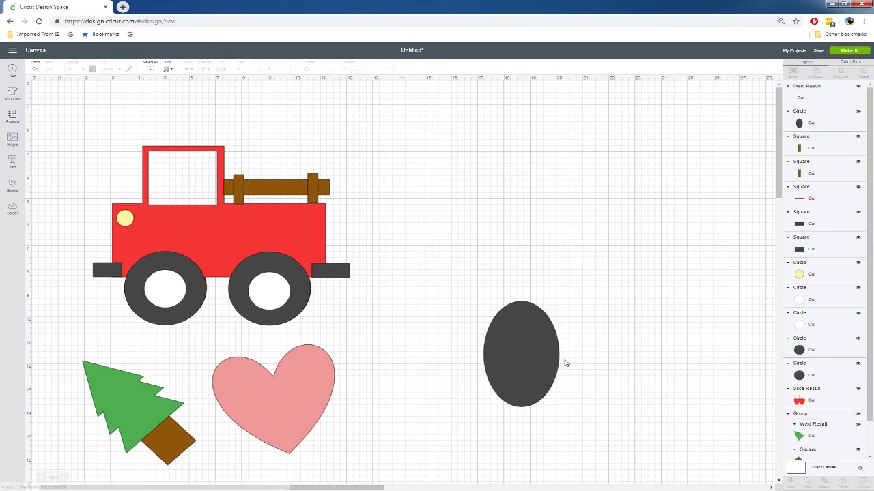
# - Move the welded shape behind the single oval and centre that oval over it to form a pumpkin
pyautogui.moveTo(515, 377); pyautogui.dragTo(503, 230)
pyautogui.rightClick(559, 193)
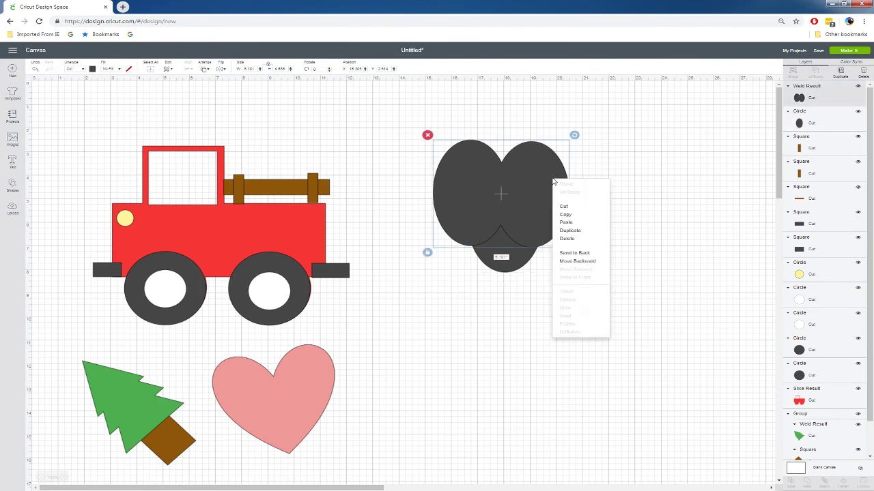
pyautogui.click(576, 262)
pyautogui.moveTo(510, 221); pyautogui.dragTo(508, 198)
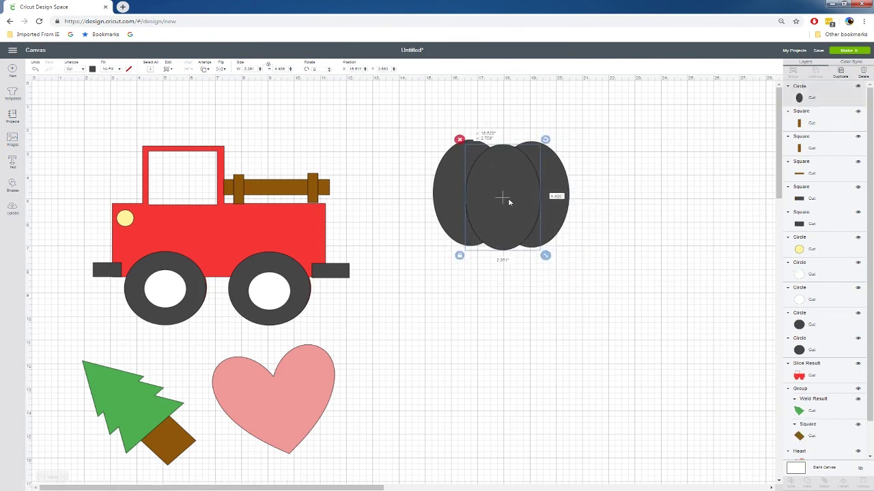
# - Colour all the pumpkin shapes orange
pyautogui.moveTo(384, 103); pyautogui.dragTo(619, 270)
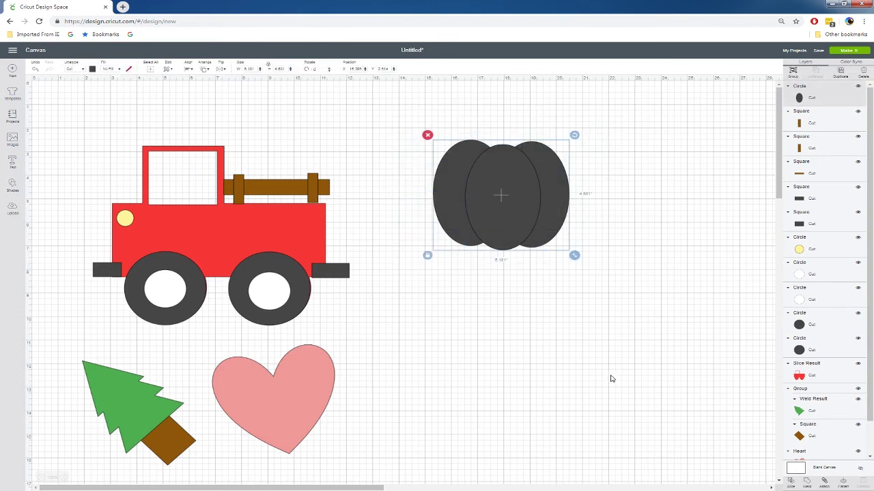
pyautogui.click(92, 69)
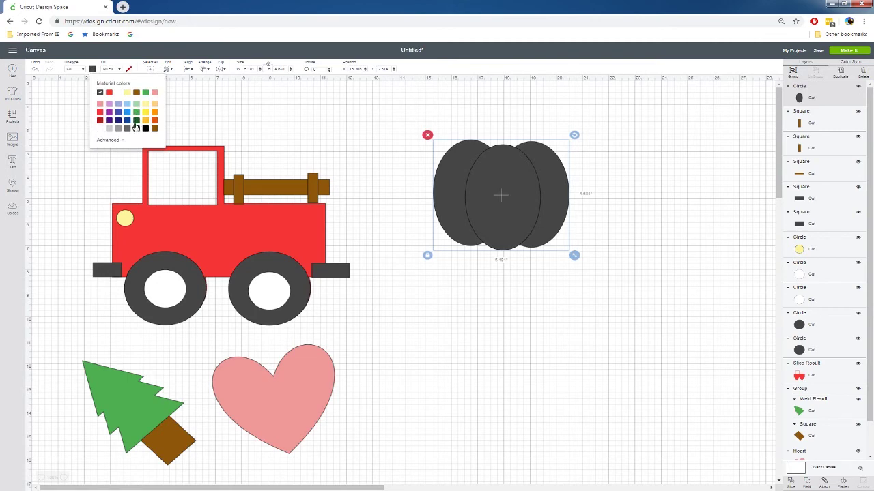
pyautogui.click(155, 114)
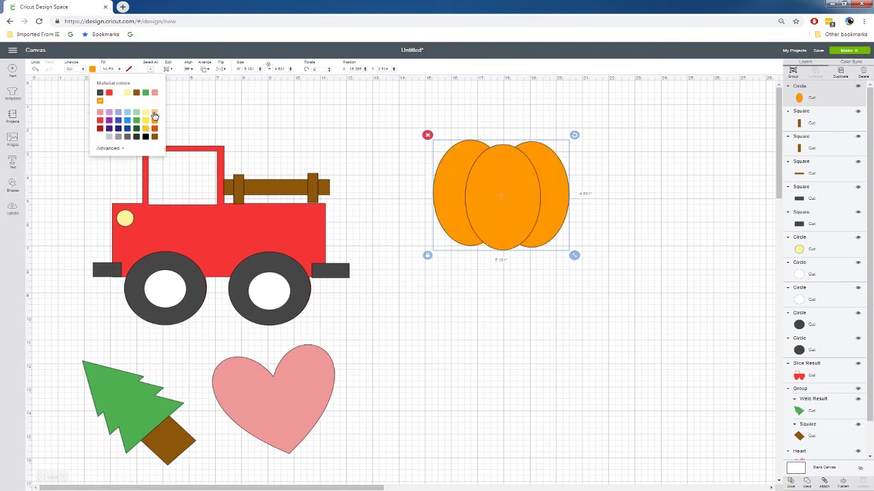
pyautogui.click(571, 314)
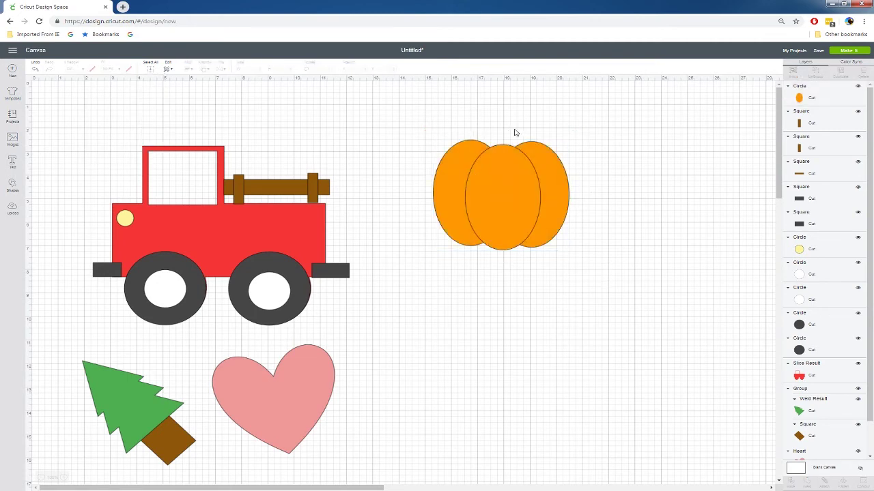
# - Add a square in the empty area below the pumpkin and shrink it to about 1.14 by 1.24 inches
pyautogui.click(13, 186)
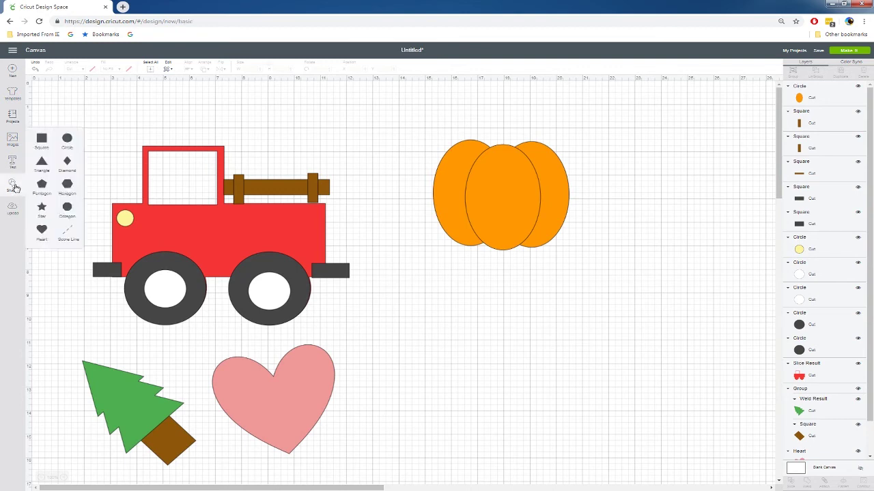
pyautogui.click(42, 140)
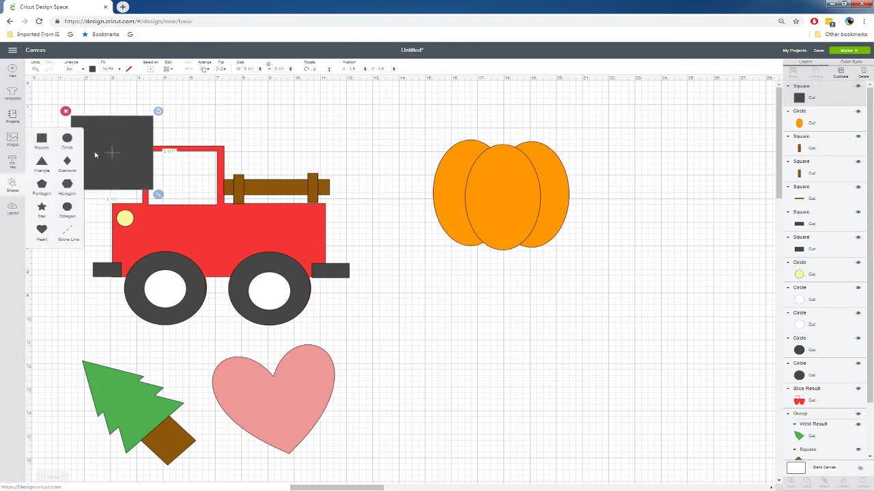
pyautogui.moveTo(121, 137); pyautogui.dragTo(562, 353)
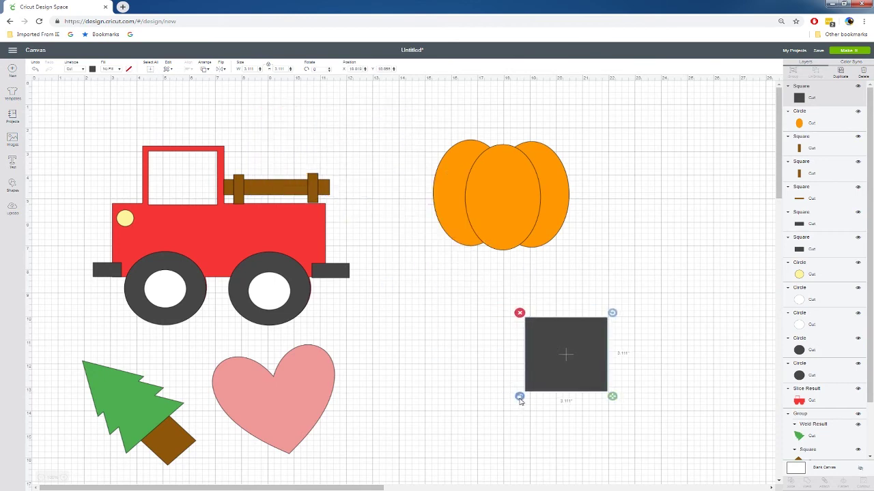
pyautogui.moveTo(612, 397); pyautogui.dragTo(562, 353)
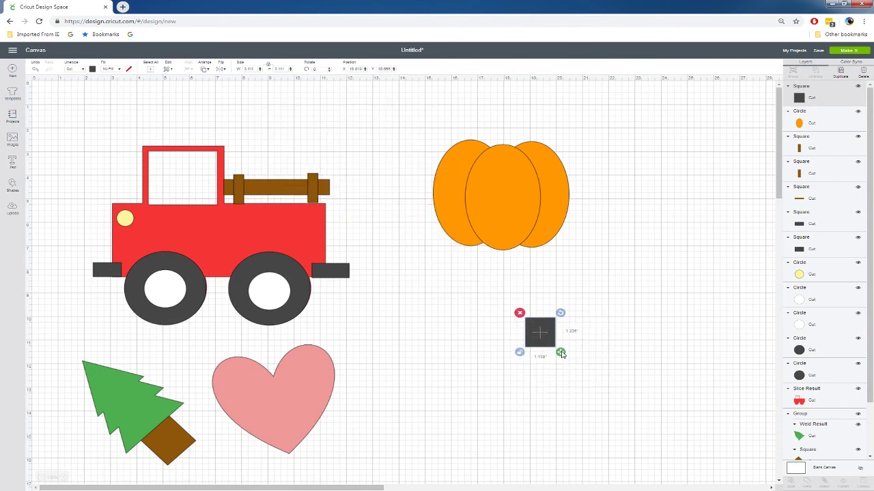
pyautogui.click(579, 311)
pyautogui.click(553, 333)
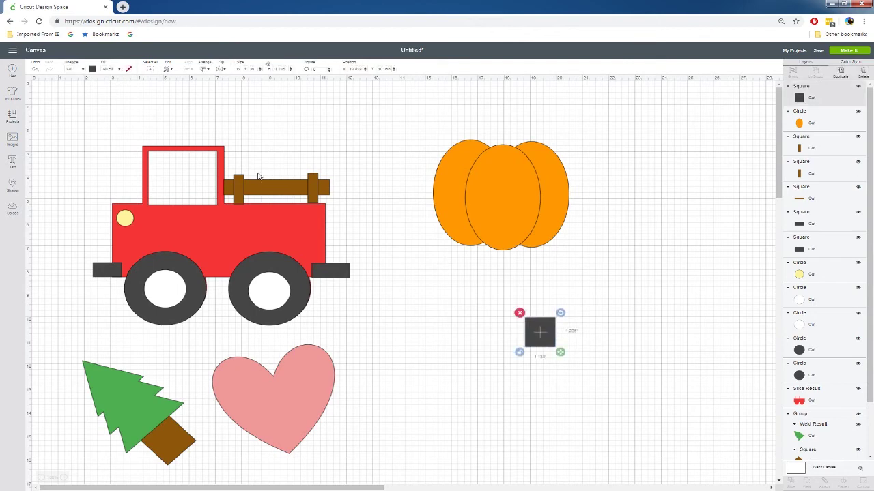
# - Colour the small square green and place it at the pumpkin's top centre as a stem, behind the orange shapes
pyautogui.click(92, 69)
pyautogui.click(145, 93)
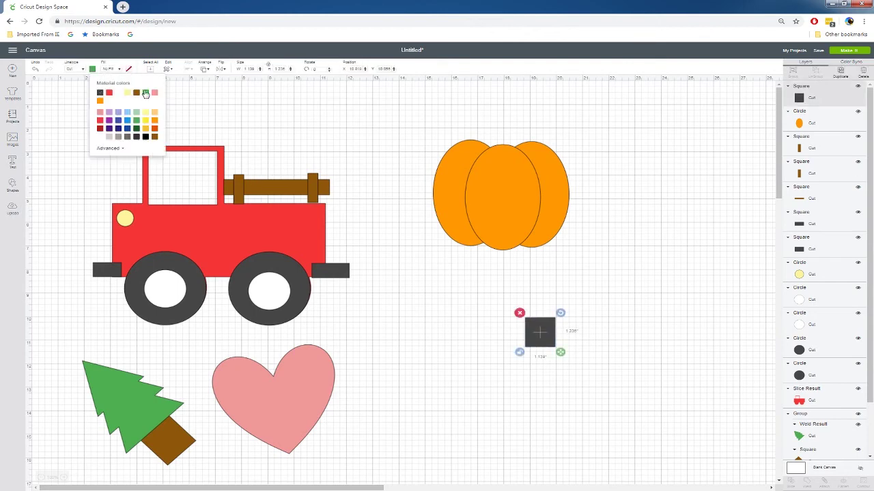
pyautogui.click(478, 307)
pyautogui.moveTo(549, 343); pyautogui.dragTo(514, 152)
pyautogui.rightClick(509, 142)
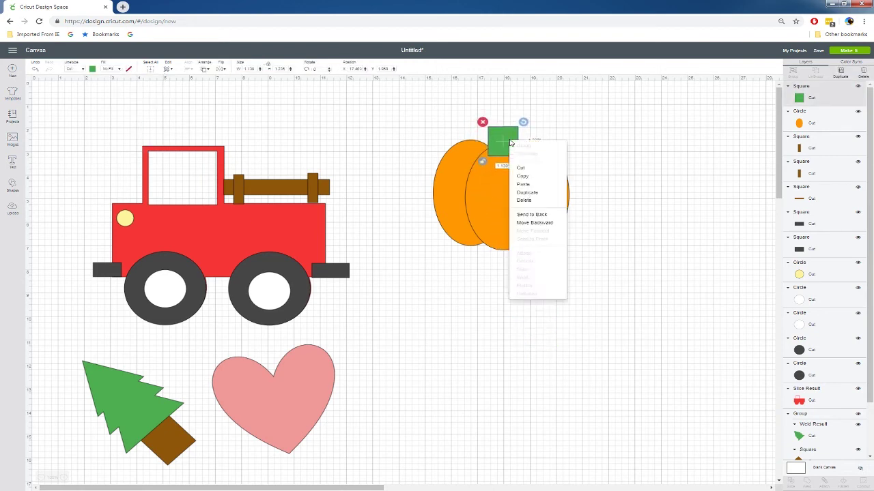
pyautogui.click(530, 218)
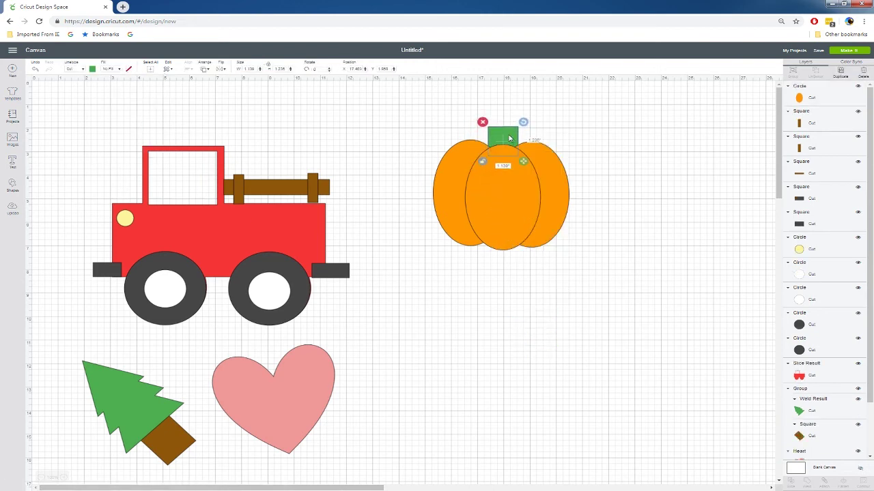
# - Group the orange pumpkin shapes with the green stem
pyautogui.moveTo(393, 104); pyautogui.dragTo(628, 329)
pyautogui.rightClick(499, 186)
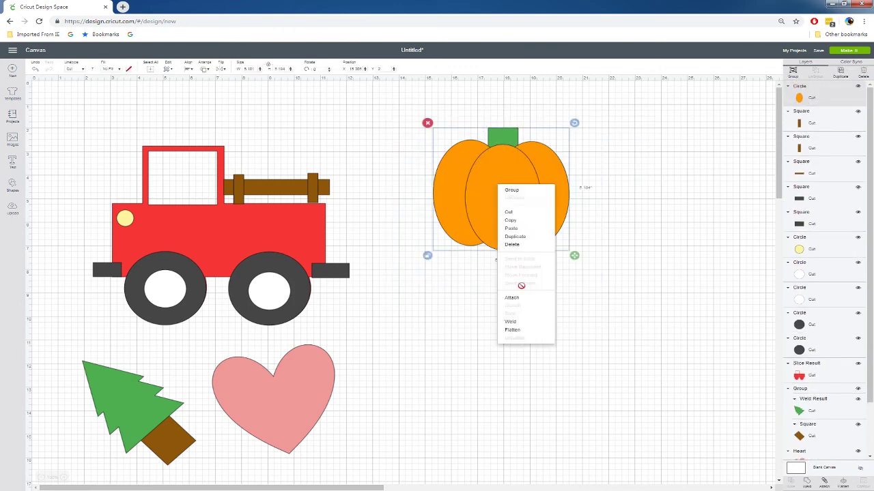
pyautogui.click(524, 192)
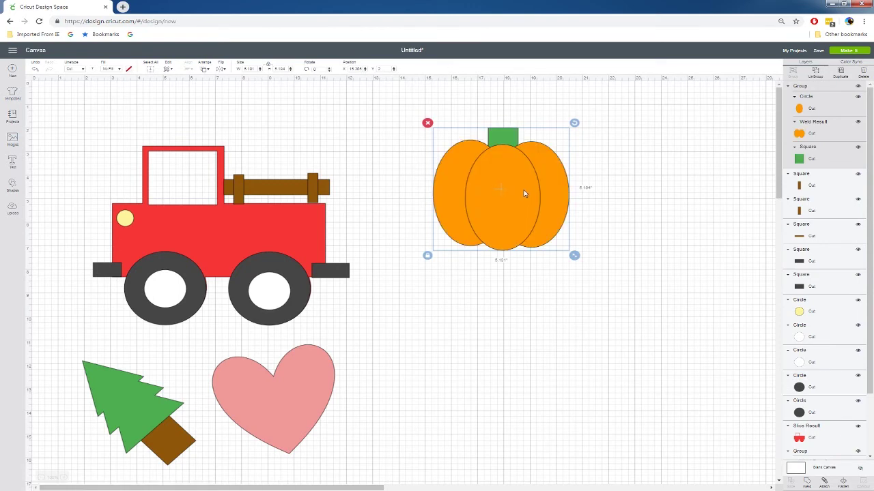
# - Place the grouped pumpkin in the truck bed behind the truck and scale it down to about 3.7 inches wide
pyautogui.moveTo(525, 192); pyautogui.dragTo(295, 160)
pyautogui.rightClick(294, 160)
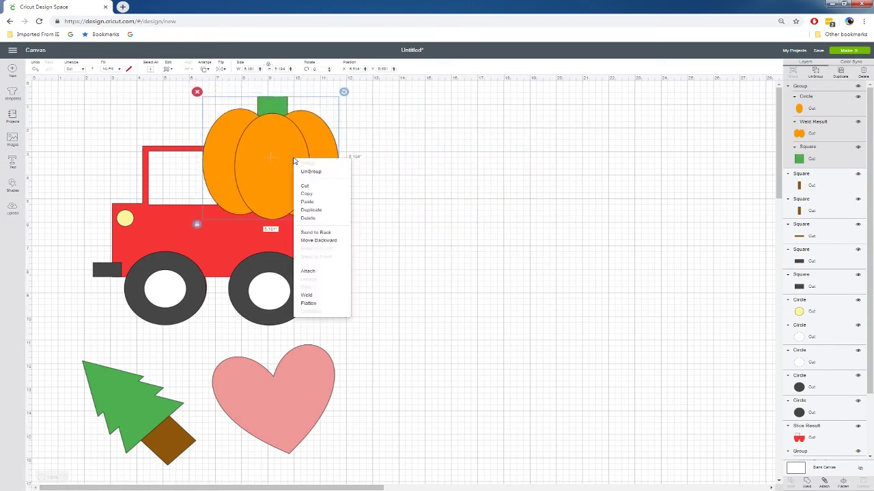
pyautogui.click(315, 233)
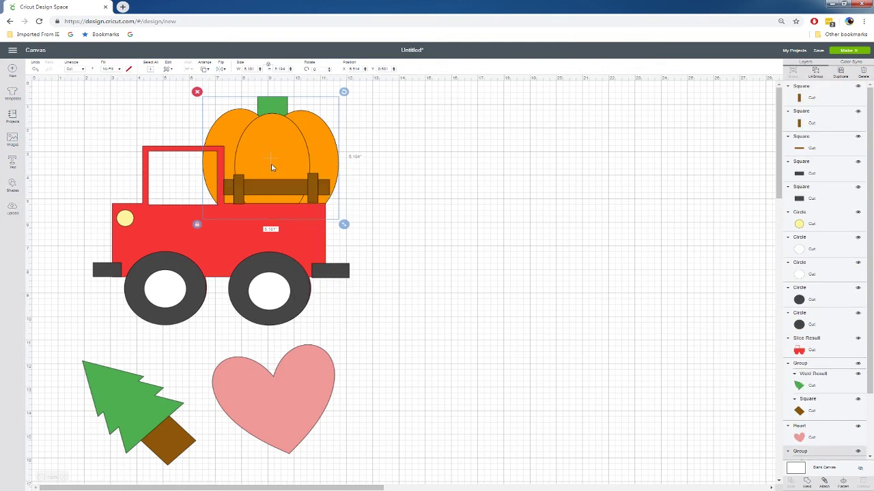
pyautogui.moveTo(344, 224); pyautogui.dragTo(305, 189)
pyautogui.moveTo(284, 142); pyautogui.dragTo(302, 175)
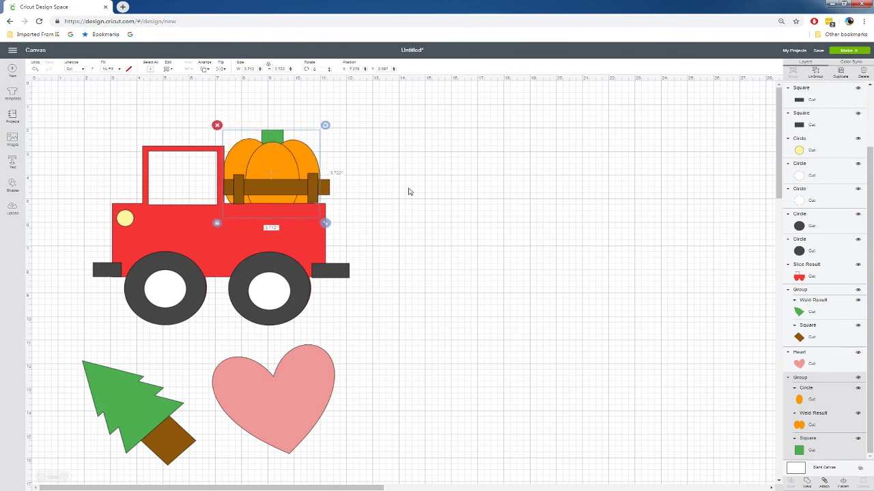
# - Move the grouped pumpkin out of the truck bed to the empty spot beside the pink heart
pyautogui.moveTo(286, 211); pyautogui.dragTo(396, 191)
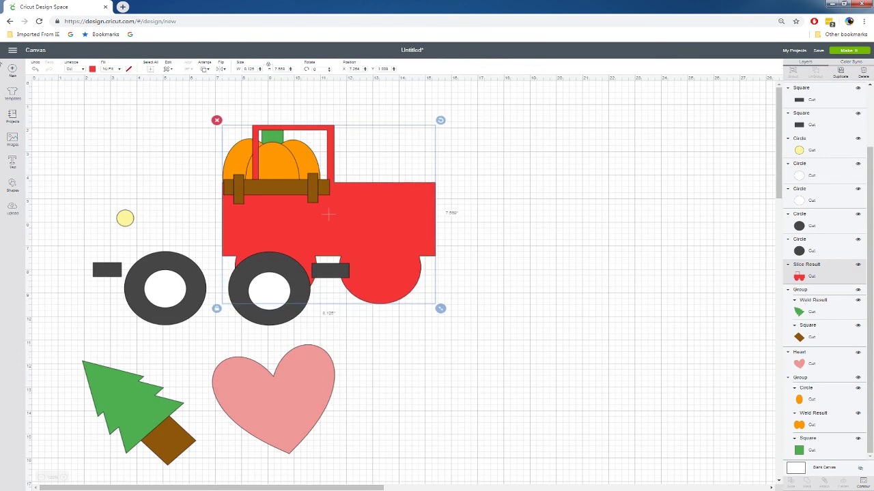
pyautogui.click(36, 70)
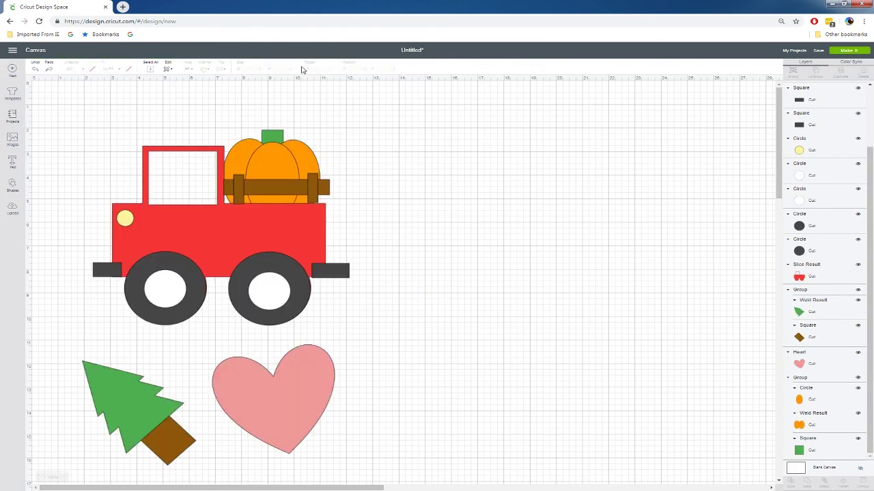
pyautogui.click(280, 139)
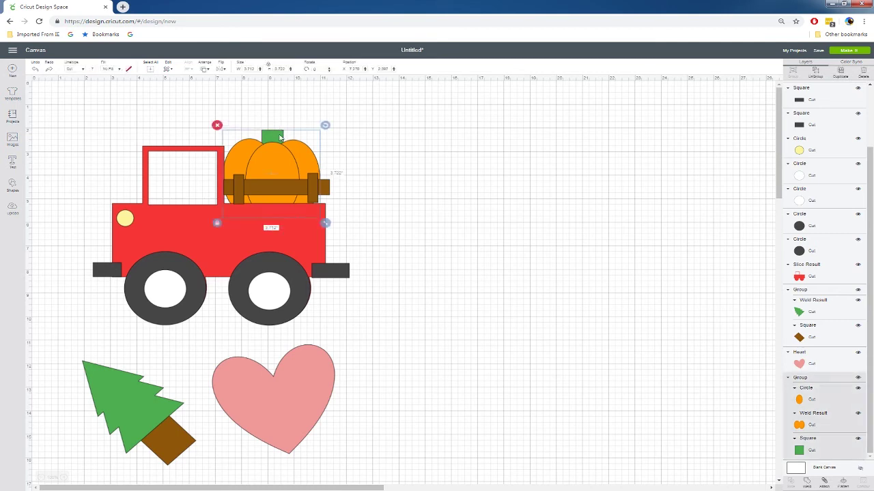
pyautogui.moveTo(280, 138); pyautogui.dragTo(421, 365)
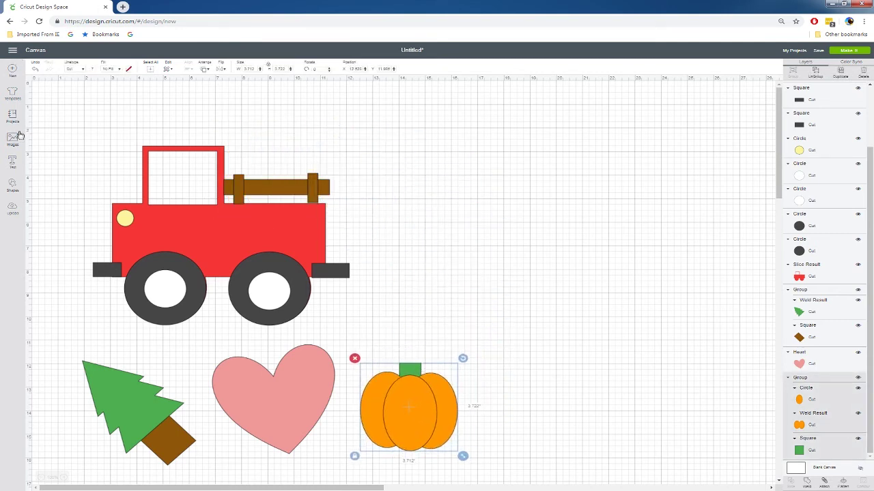
# - Add a circle in the open area beside the truck and stretch it into an upright oval about 3.1 by 4.2 inches
pyautogui.click(13, 187)
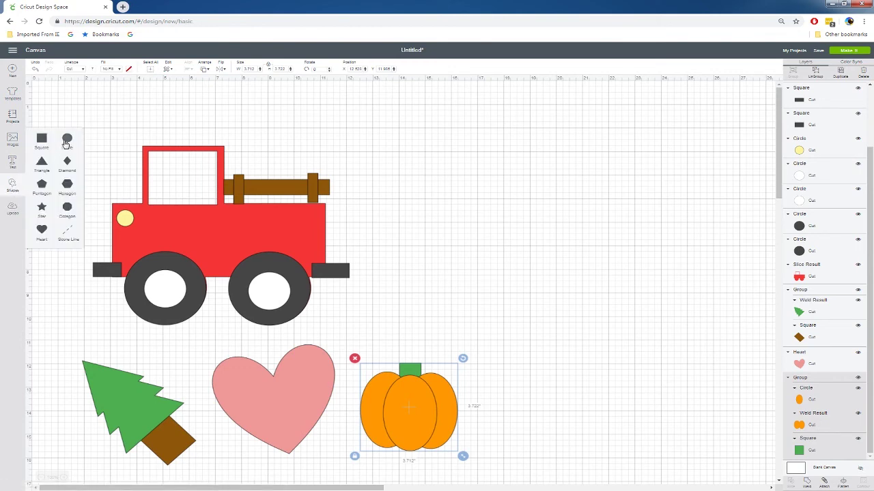
pyautogui.click(66, 139)
pyautogui.moveTo(107, 145); pyautogui.dragTo(498, 163)
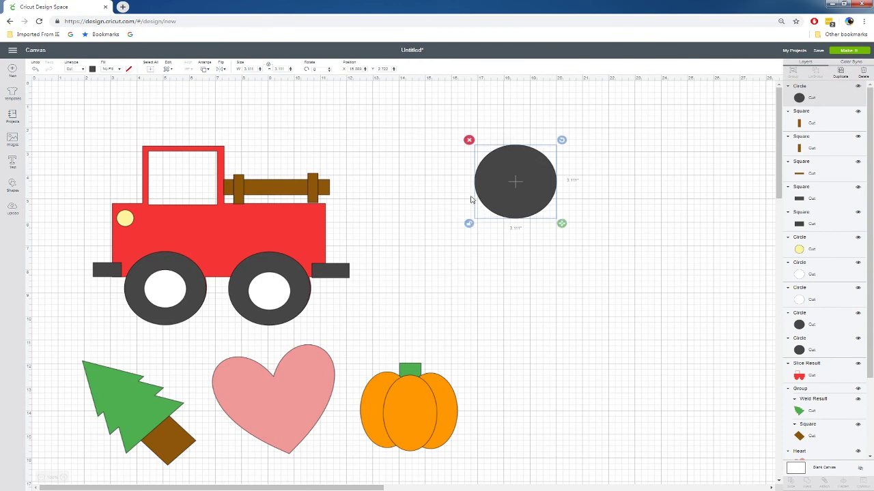
pyautogui.moveTo(561, 223); pyautogui.dragTo(560, 248)
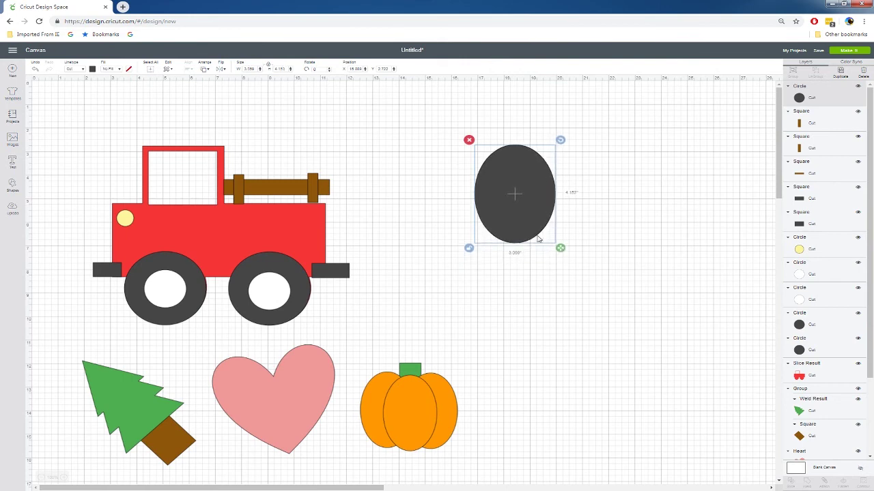
# - Duplicate the upright oval and place the copy to the right of the original
pyautogui.rightClick(511, 184)
pyautogui.click(550, 230)
pyautogui.moveTo(550, 186); pyautogui.dragTo(635, 174)
# - Colour the original oval white and its copy light purple
pyautogui.click(528, 180)
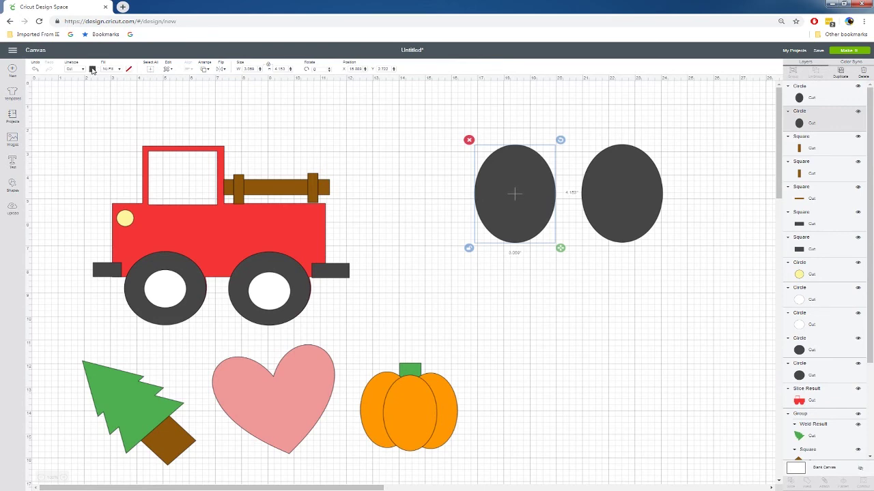
pyautogui.click(92, 69)
pyautogui.click(101, 138)
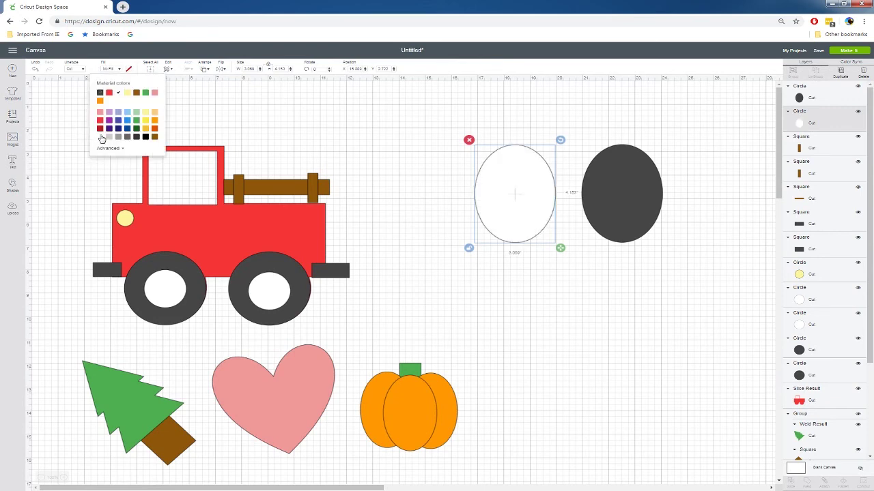
pyautogui.click(607, 180)
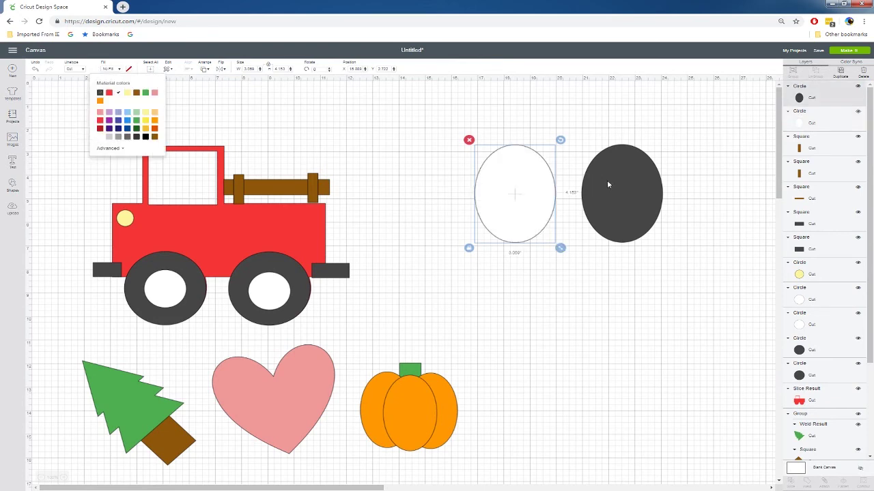
pyautogui.click(93, 70)
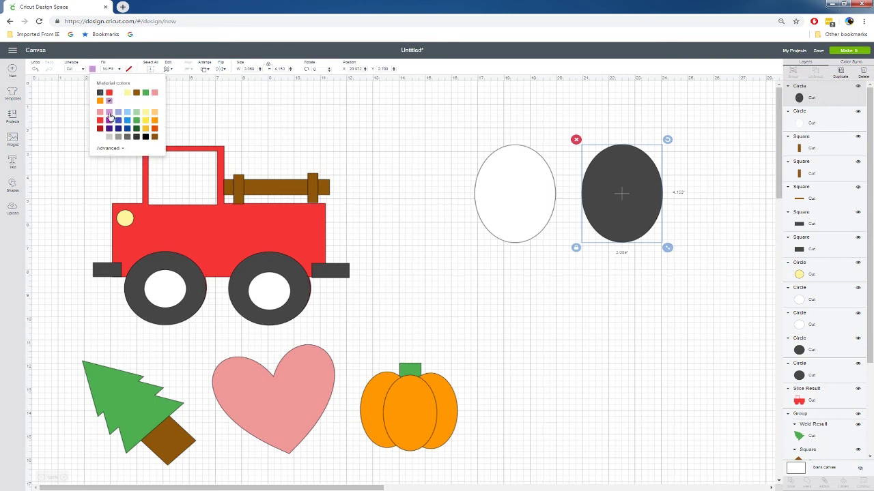
pyautogui.click(109, 113)
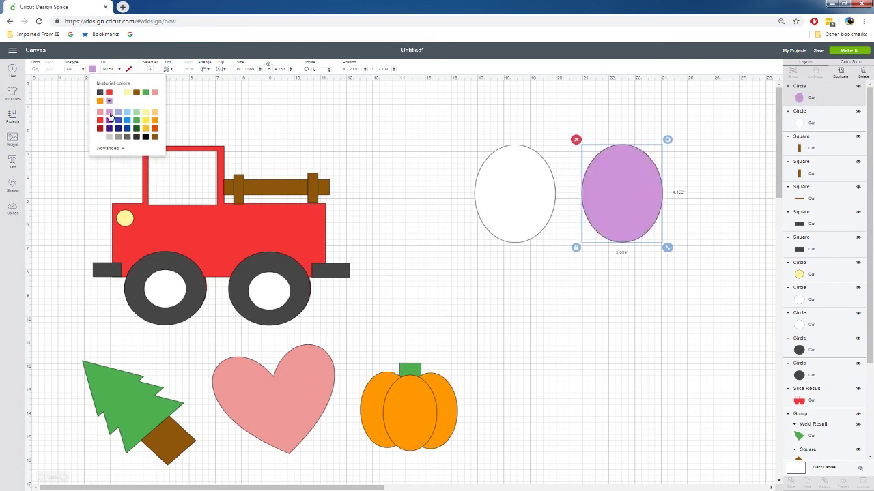
# - Add a star, shrink it to about 2.7 by 2.5 inches, and place it over the middle of the purple oval
pyautogui.click(11, 185)
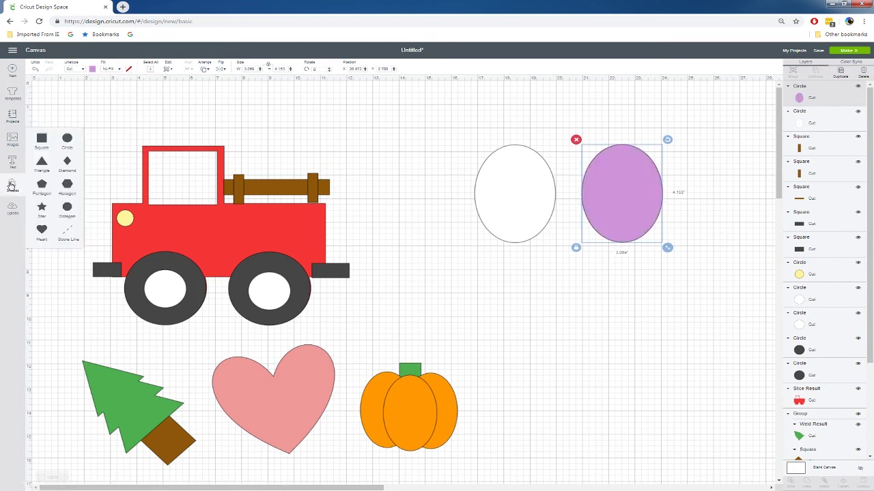
pyautogui.click(43, 206)
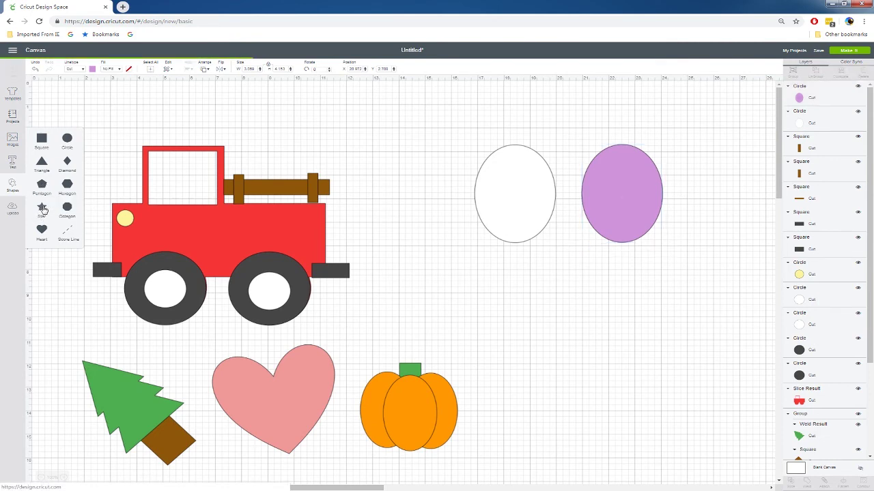
pyautogui.moveTo(148, 172); pyautogui.dragTo(631, 181)
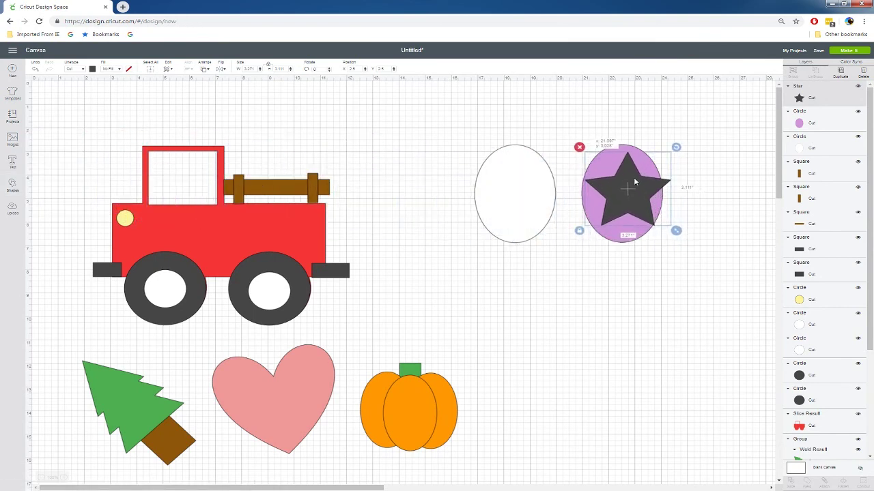
pyautogui.moveTo(673, 233); pyautogui.dragTo(656, 216)
pyautogui.moveTo(619, 194); pyautogui.dragTo(626, 204)
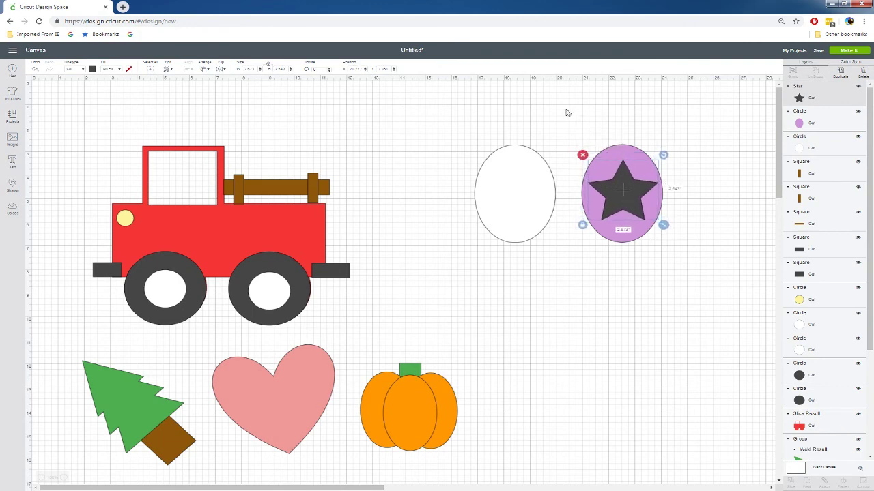
# - Slice the star shape out of the purple oval
pyautogui.moveTo(566, 112); pyautogui.dragTo(676, 284)
pyautogui.rightClick(641, 241)
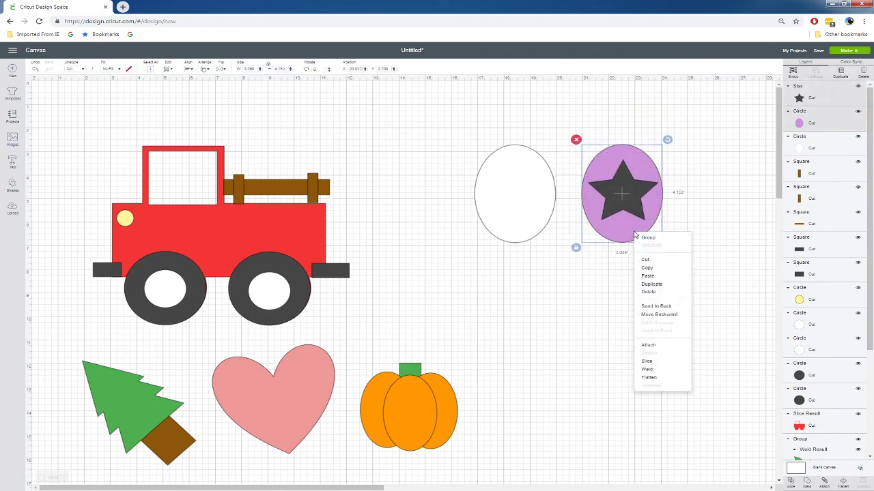
pyautogui.click(660, 362)
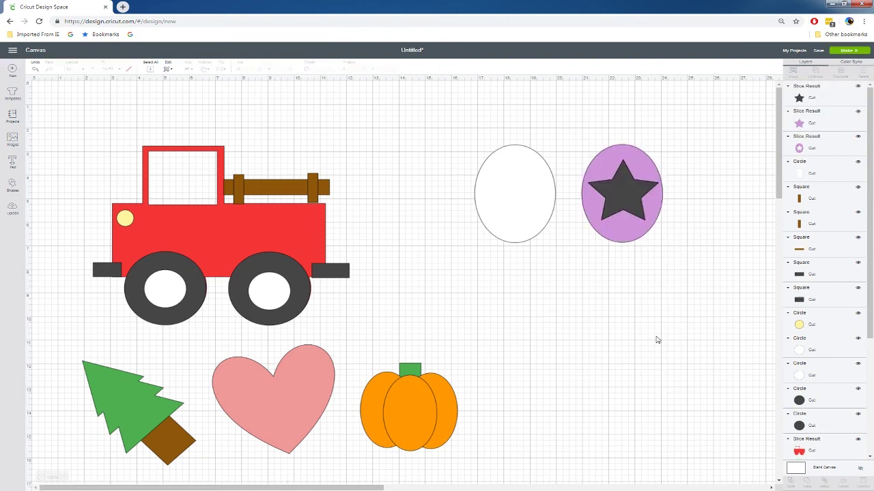
# - Place the purple oval with the star cut-out over the white oval and delete the leftover stars
pyautogui.moveTo(619, 238); pyautogui.dragTo(512, 235)
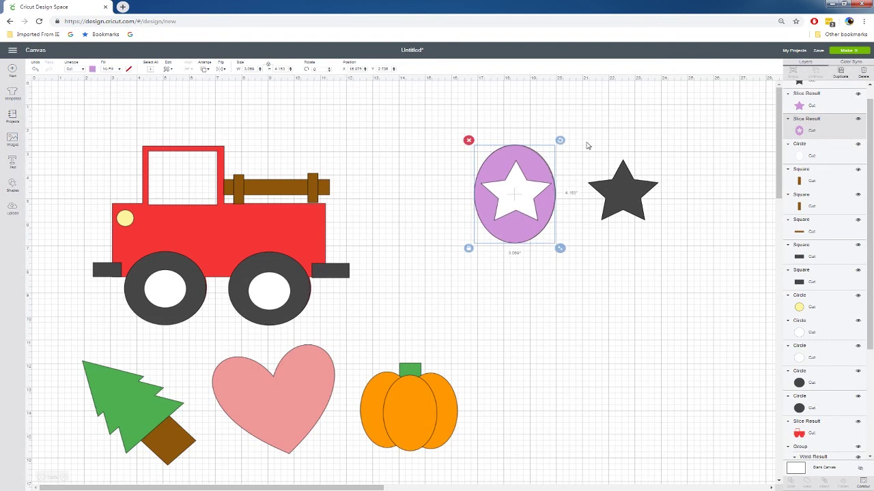
pyautogui.moveTo(588, 145); pyautogui.dragTo(685, 244)
pyautogui.press('Delete')
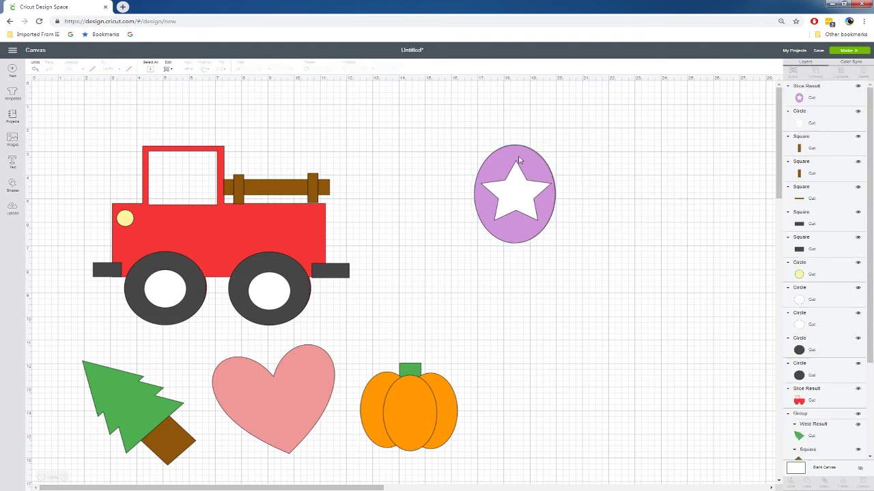
# - Left-align the purple star cut-out oval with the white oval beneath it and group the two into one egg
pyautogui.moveTo(460, 131); pyautogui.dragTo(615, 284)
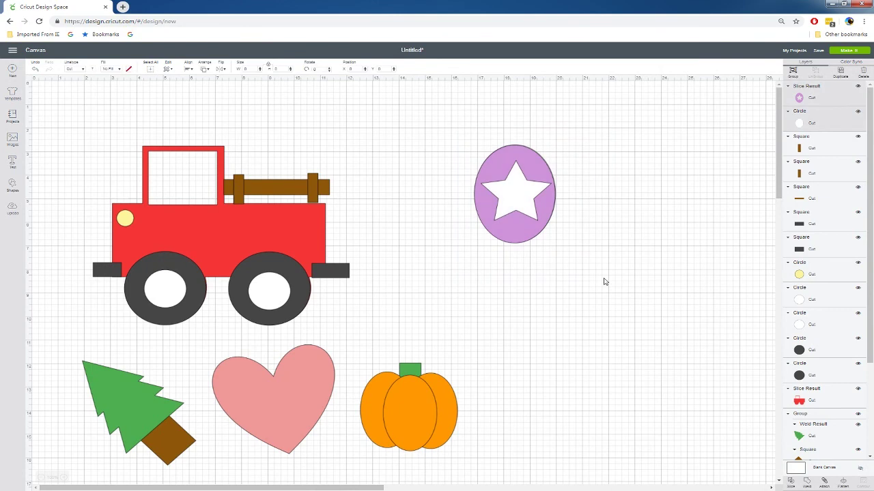
pyautogui.click(189, 67)
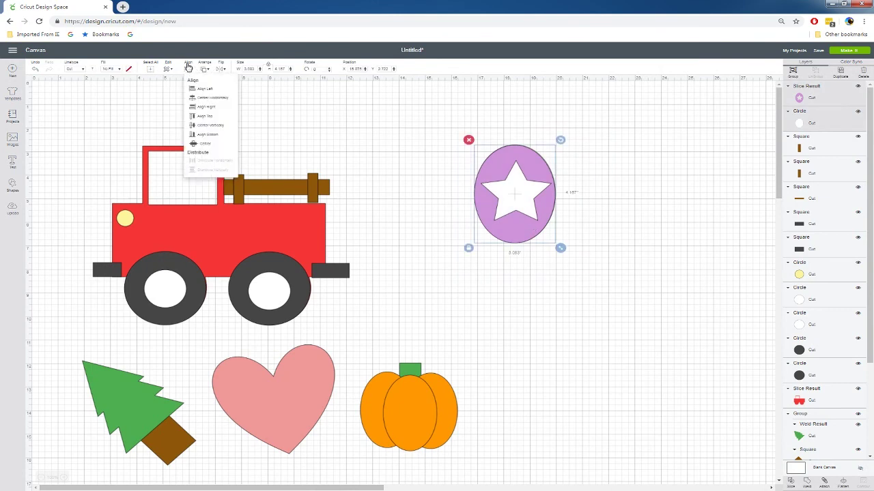
pyautogui.click(192, 90)
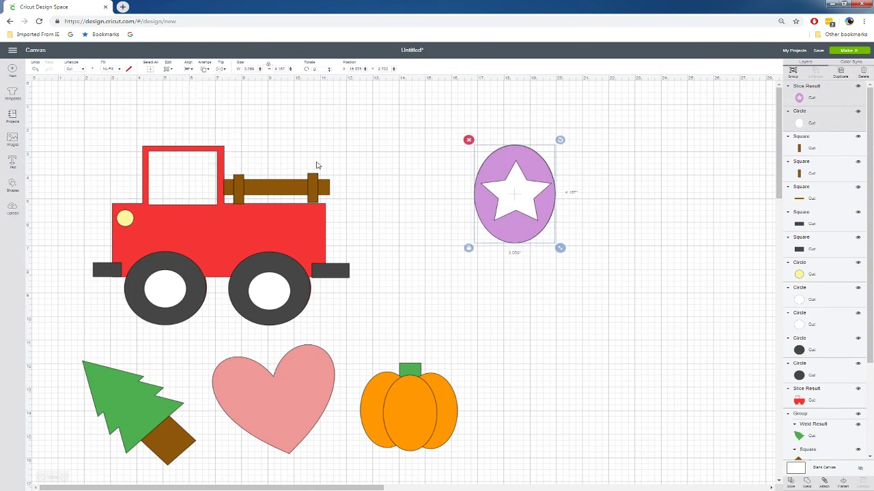
pyautogui.rightClick(522, 226)
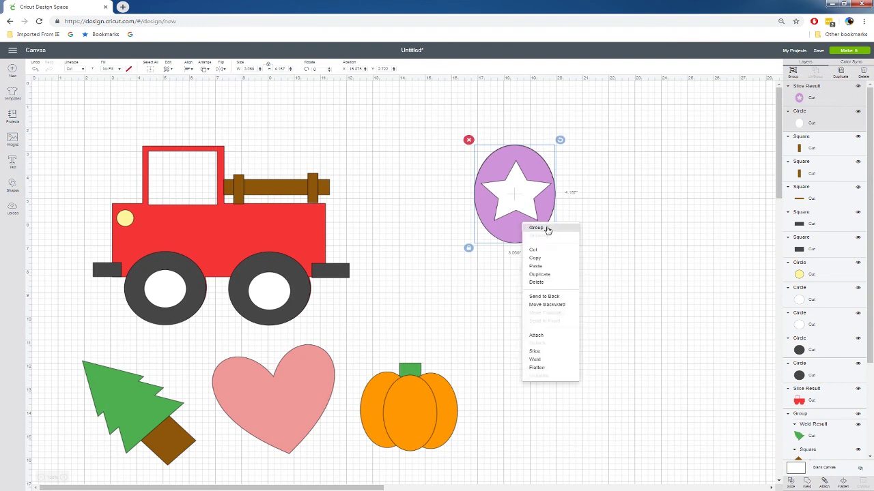
pyautogui.click(548, 229)
# - Fit the egg, tilted to the left, behind the truck bed's brown rails, and park it beside the pumpkin
pyautogui.moveTo(562, 139); pyautogui.dragTo(519, 131)
pyautogui.moveTo(490, 164); pyautogui.dragTo(268, 138)
pyautogui.rightClick(267, 139)
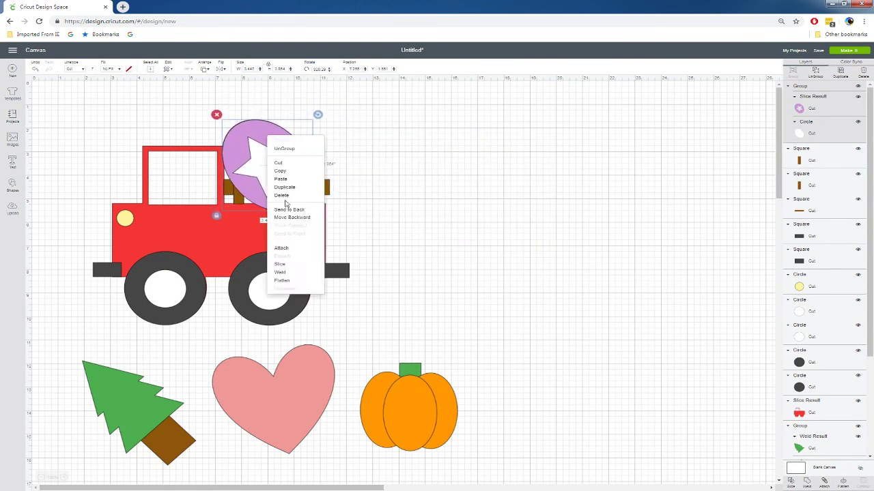
pyautogui.click(288, 209)
pyautogui.moveTo(270, 128); pyautogui.dragTo(269, 133)
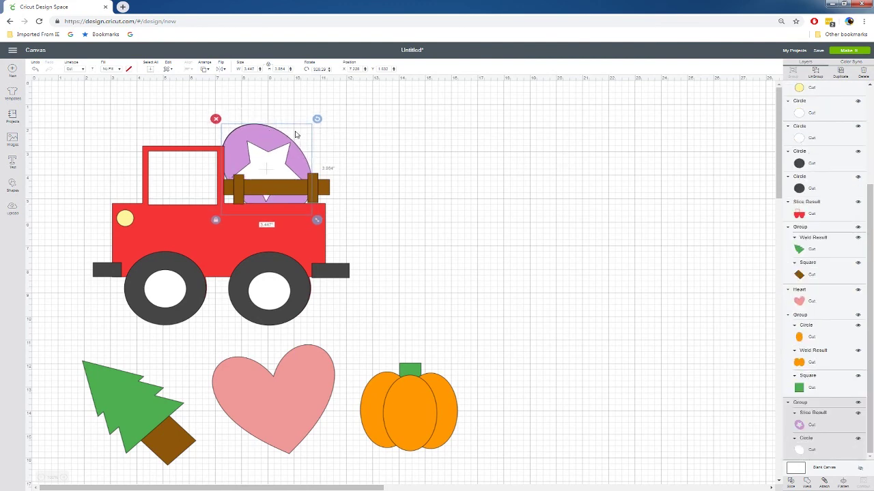
pyautogui.moveTo(265, 139); pyautogui.dragTo(526, 373)
# - Add a circle, duplicate it, and move one circle to the empty canvas area beyond the truck
pyautogui.click(11, 186)
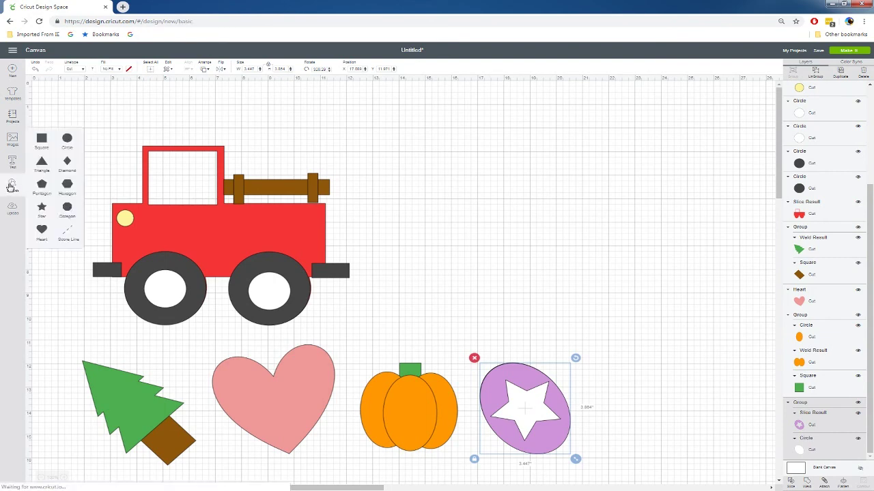
pyautogui.click(483, 203)
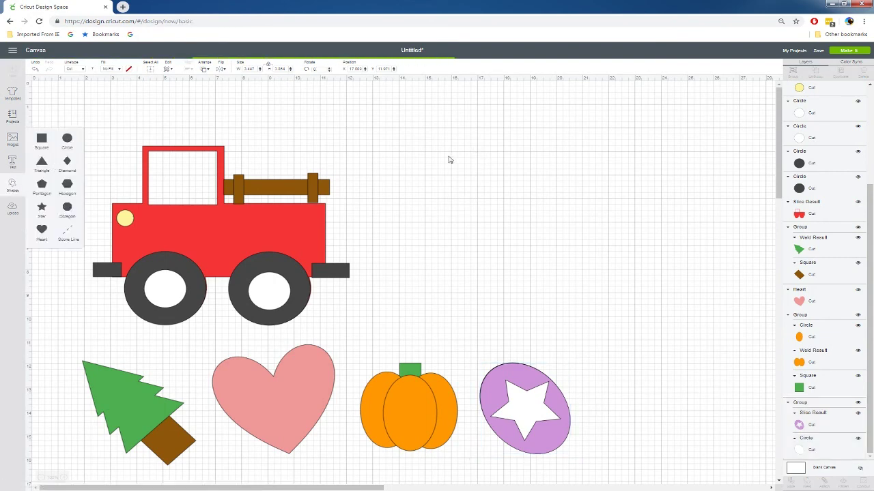
pyautogui.click(73, 140)
pyautogui.hotkey('ctrl', 'd')
pyautogui.moveTo(125, 183); pyautogui.dragTo(611, 264)
pyautogui.click(644, 168)
# - Place the other circle on the empty canvas between the truck and the first one and colour it light yellow
pyautogui.moveTo(527, 194); pyautogui.dragTo(485, 227)
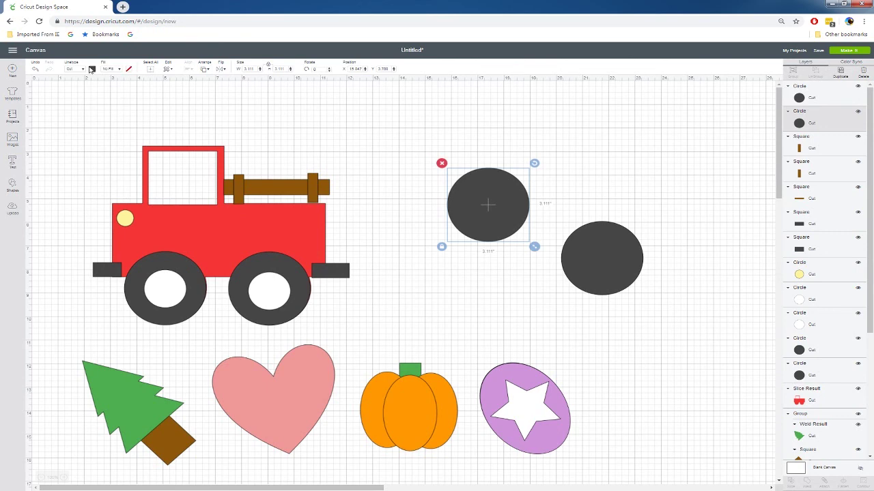
pyautogui.click(91, 70)
pyautogui.click(148, 115)
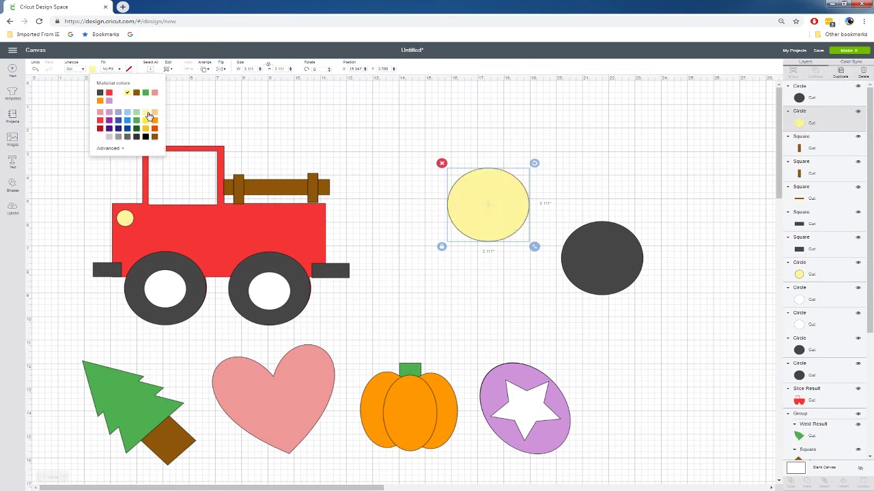
# - Shrink the dark circle to about 2.5 inches and centre it horizontally on the light yellow circle
pyautogui.click(601, 250)
pyautogui.moveTo(650, 303); pyautogui.dragTo(530, 246)
pyautogui.moveTo(493, 222); pyautogui.dragTo(489, 215)
pyautogui.moveTo(384, 144); pyautogui.dragTo(541, 254)
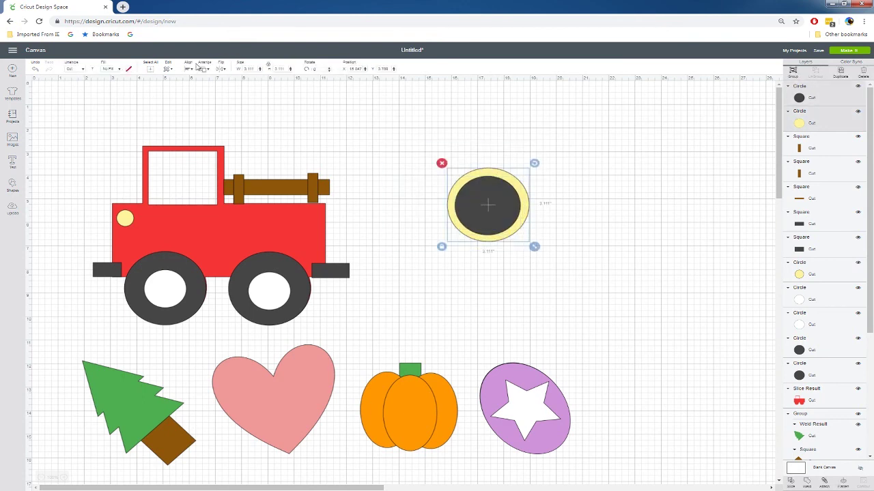
pyautogui.click(189, 68)
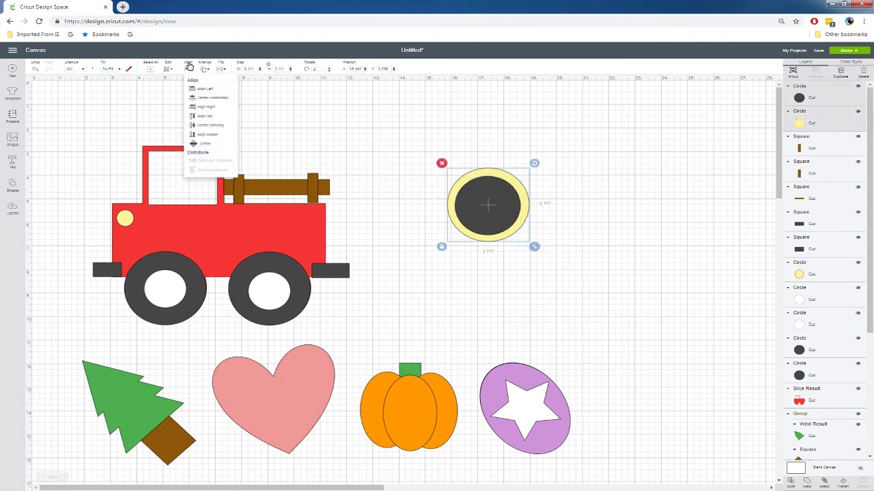
pyautogui.click(206, 100)
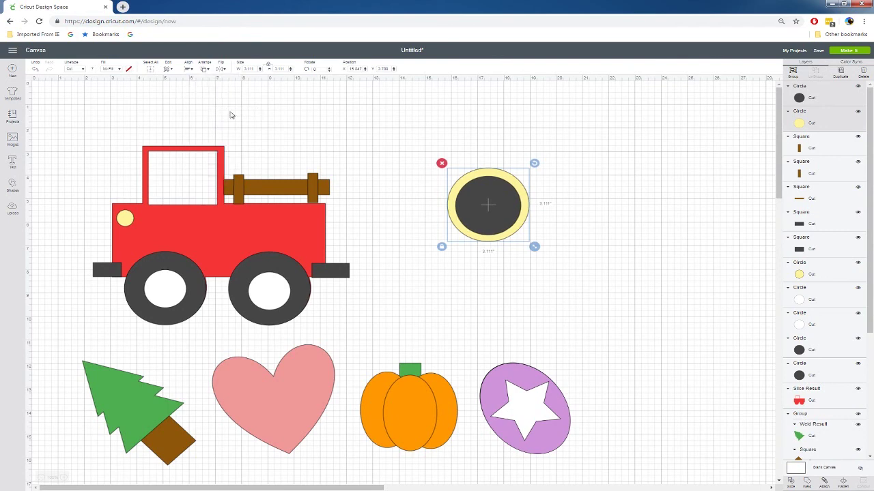
# - Colour the smaller inner circle the same red as the truck
pyautogui.click(435, 177)
pyautogui.click(507, 207)
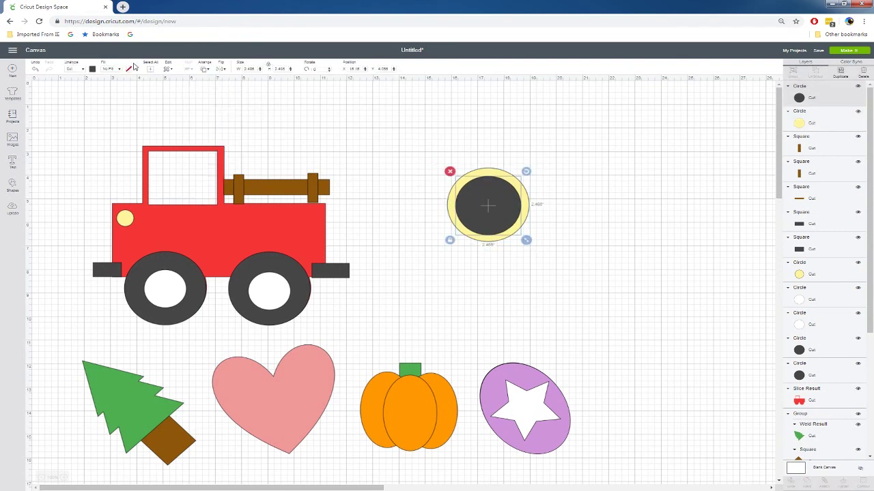
pyautogui.click(92, 69)
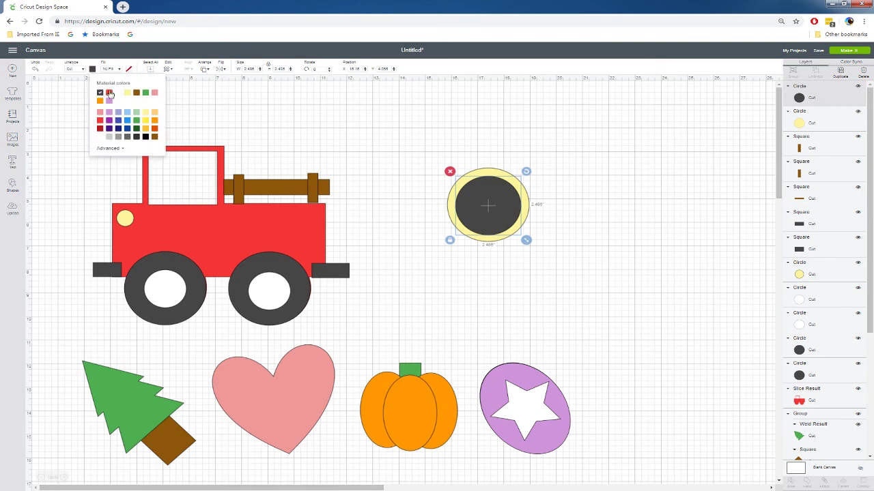
pyautogui.click(109, 94)
pyautogui.click(345, 139)
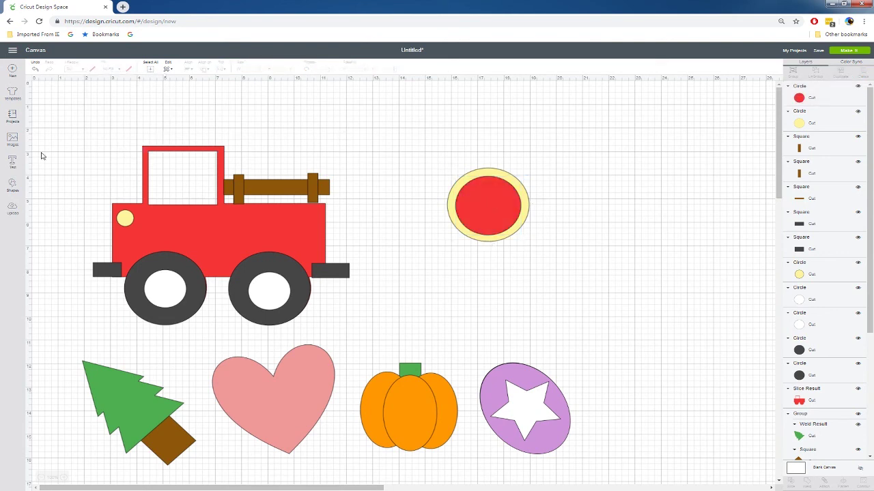
# - Add a star, move it above the empty space between the truck and the shield circles, and colour it blue
pyautogui.click(12, 185)
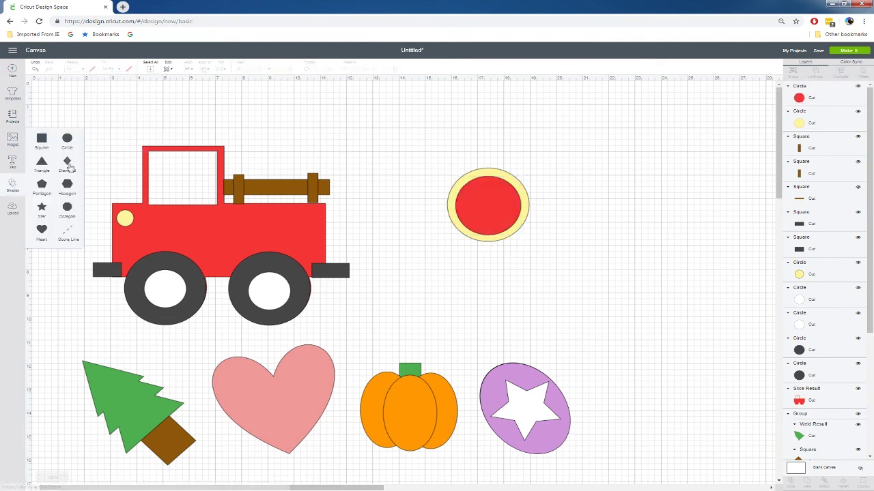
pyautogui.click(42, 206)
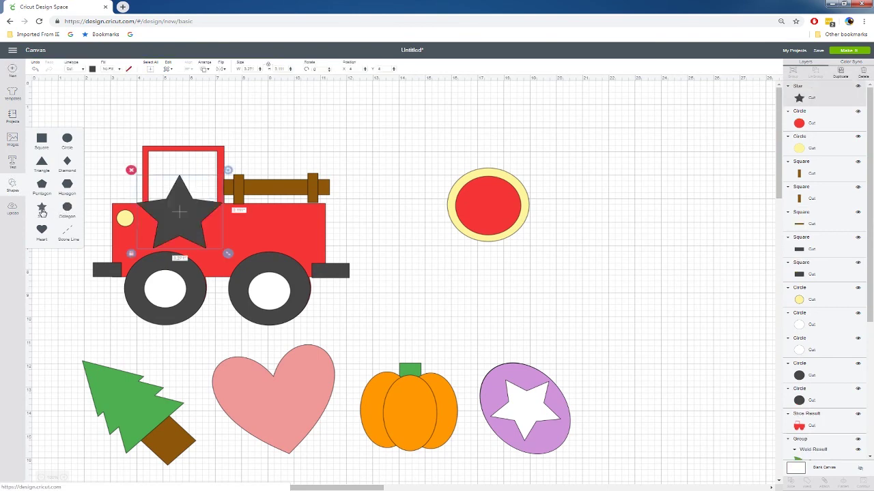
pyautogui.moveTo(181, 215); pyautogui.dragTo(397, 161)
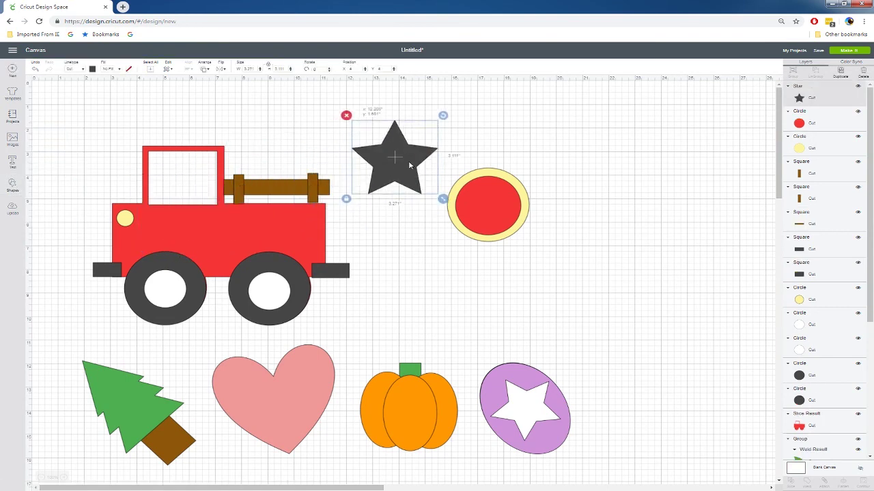
pyautogui.click(92, 69)
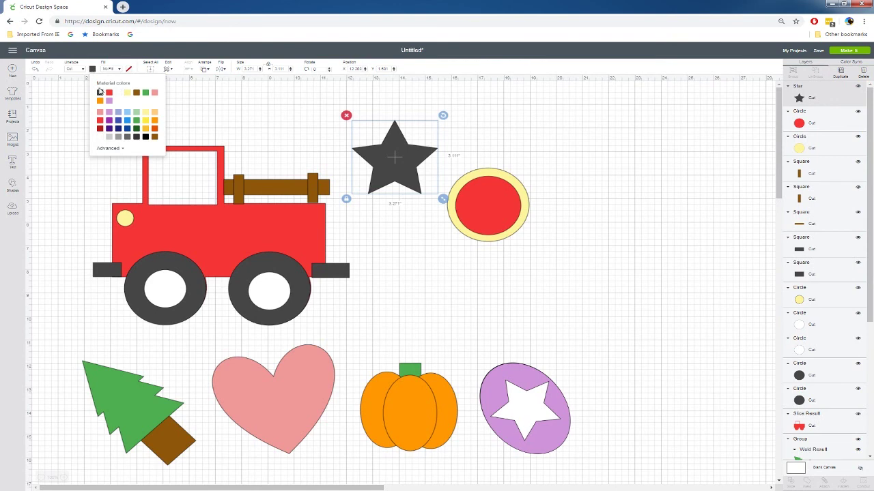
pyautogui.click(126, 122)
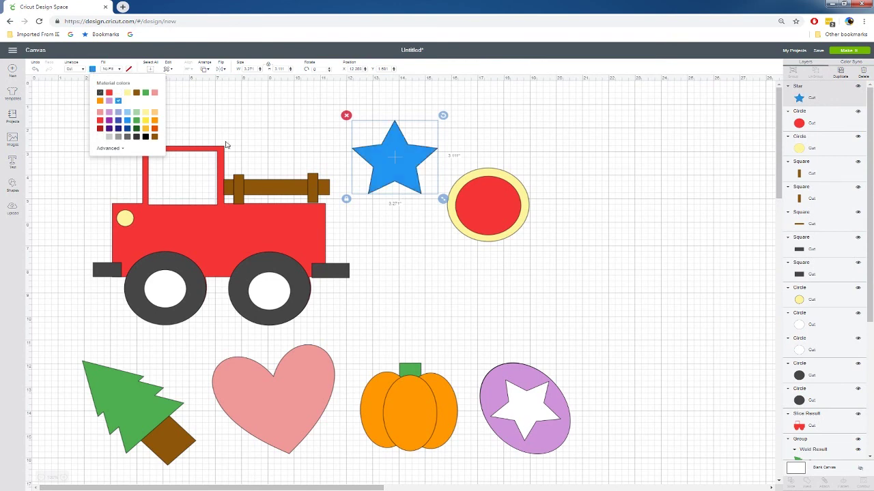
# - Shrink the blue star to about 1.7 inches wide and centre it horizontally on the red and yellow circles
pyautogui.moveTo(443, 199); pyautogui.dragTo(487, 217)
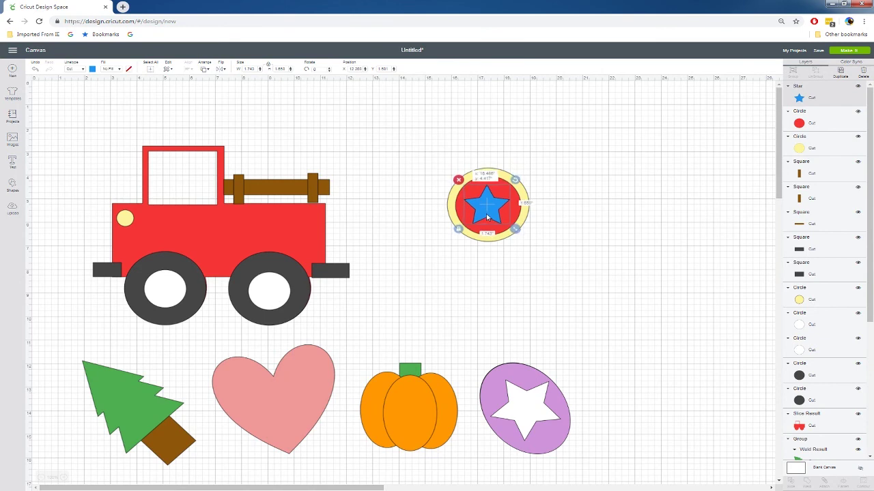
pyautogui.moveTo(406, 160); pyautogui.dragTo(573, 262)
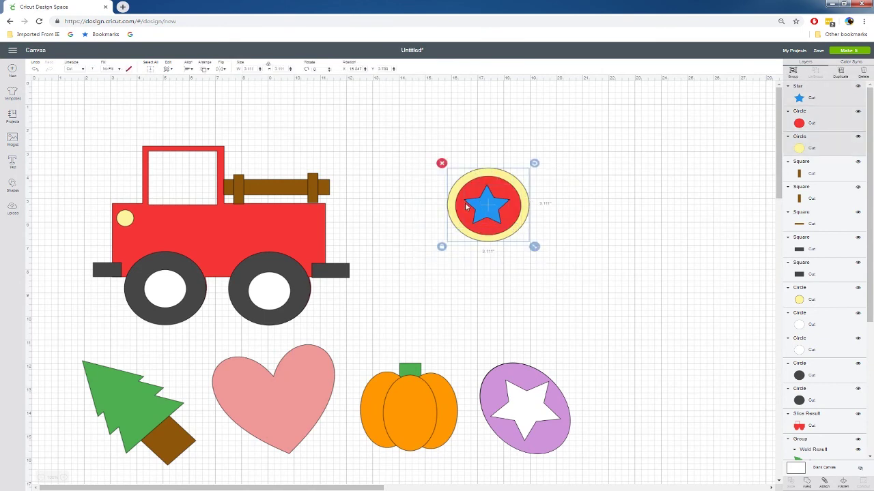
pyautogui.click(189, 71)
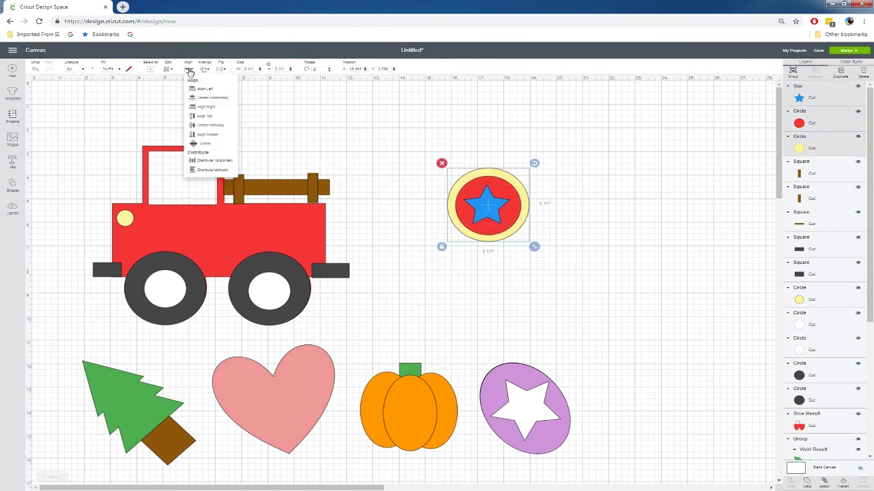
pyautogui.click(202, 100)
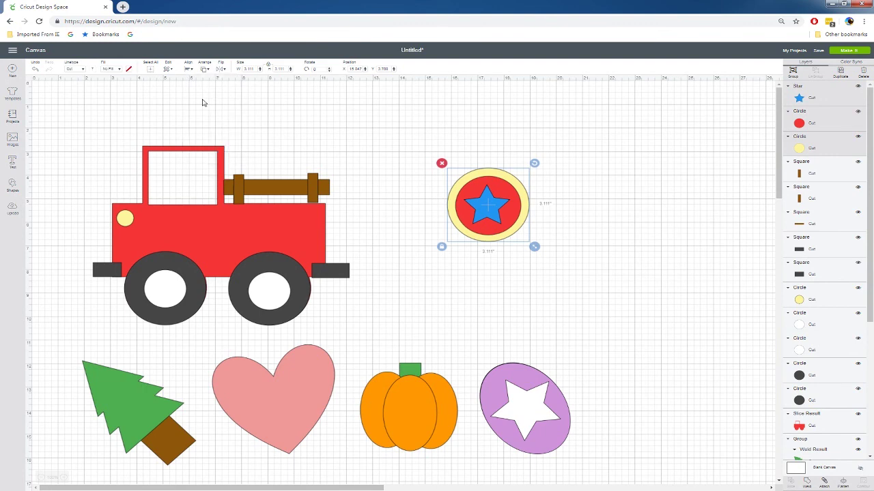
# - Group the star with both circles into one shield and enlarge it to about 3.8 inches wide
pyautogui.moveTo(406, 144); pyautogui.dragTo(607, 297)
pyautogui.rightClick(482, 212)
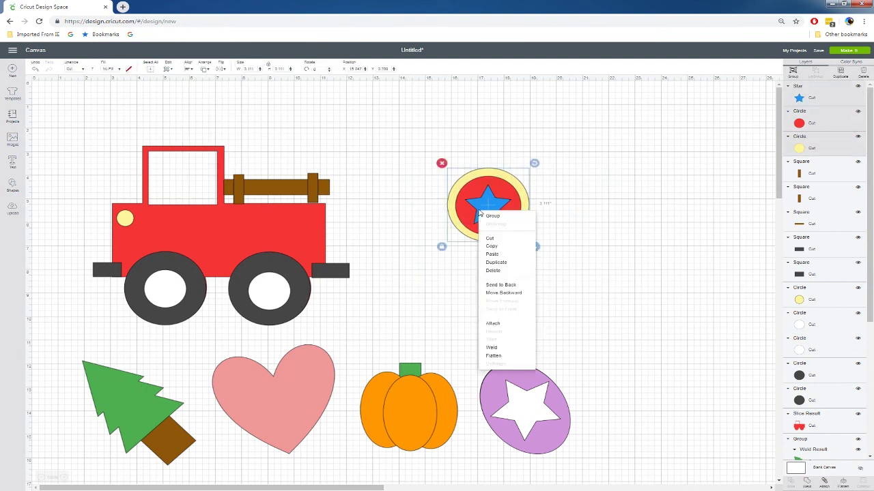
pyautogui.click(493, 216)
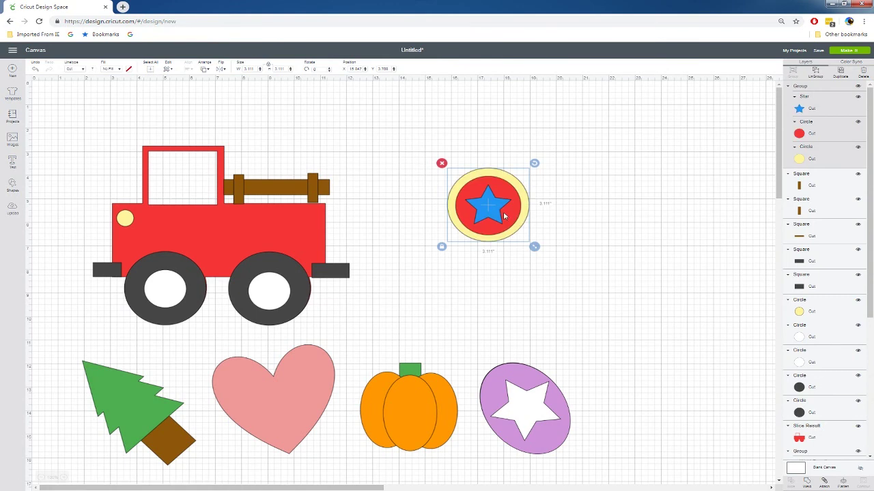
pyautogui.moveTo(534, 247); pyautogui.dragTo(551, 262)
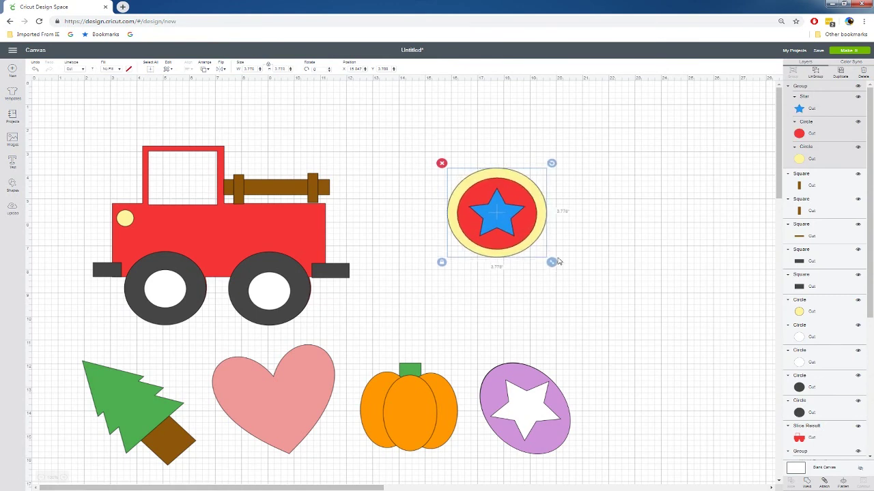
# - Tilt the shield to the left, place it in the truck bed, and send it to the back behind the rails
pyautogui.moveTo(551, 163); pyautogui.dragTo(531, 151)
pyautogui.moveTo(518, 200); pyautogui.dragTo(294, 159)
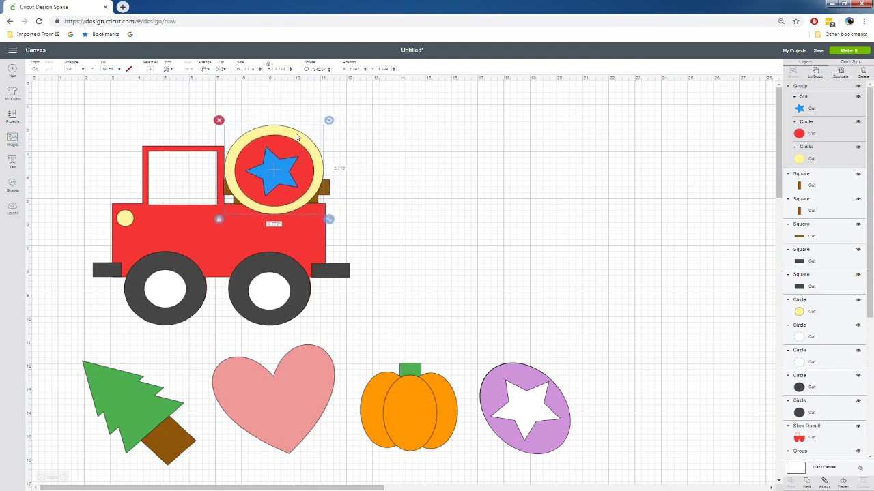
pyautogui.rightClick(296, 136)
pyautogui.click(318, 208)
pyautogui.click(448, 174)
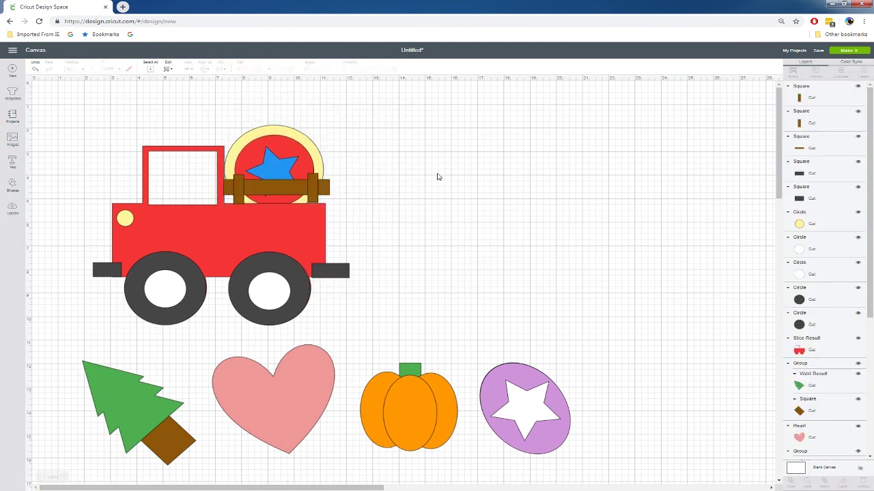